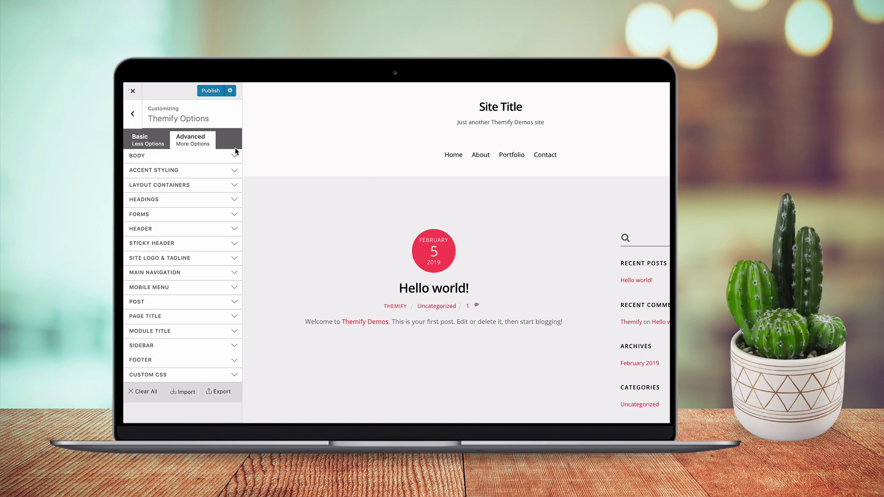
Set the Body Background color to #e8e8e8 in the advanced Themify Options
left_click(234, 156)
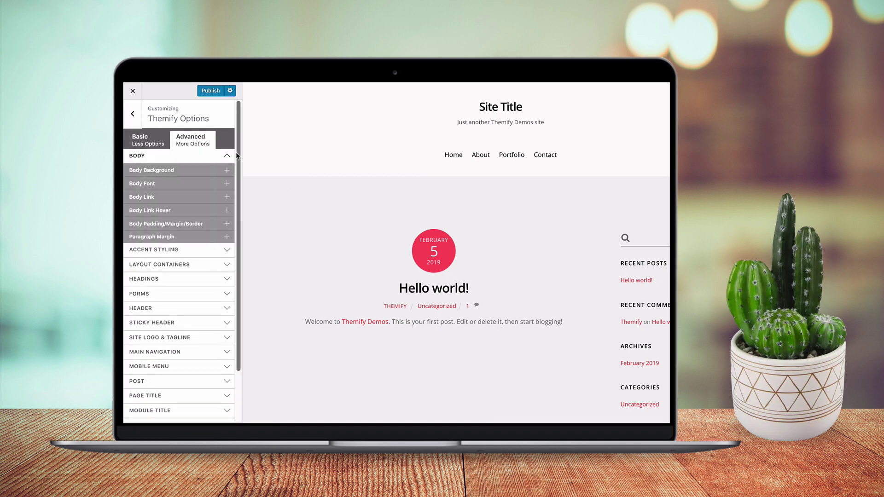
left_click(184, 170)
left_click(152, 244)
left_click_drag(138, 240, 130, 200)
left_click(225, 206)
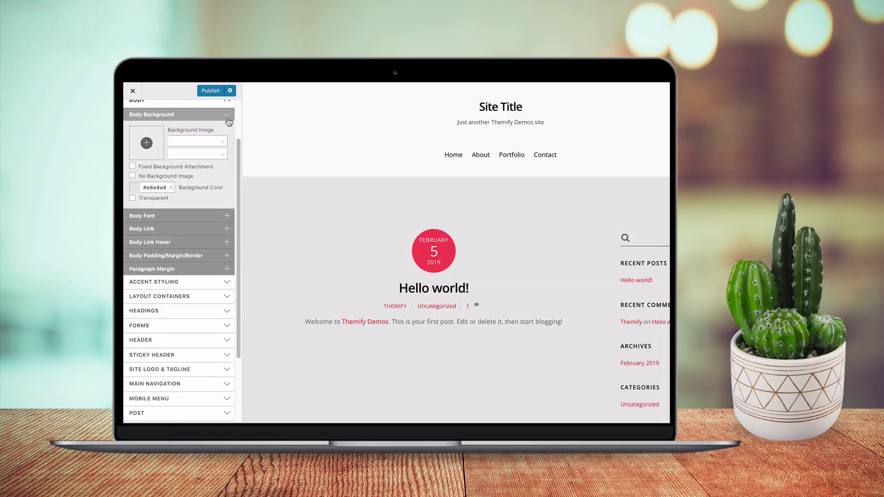
left_click(226, 114)
Set the Body Font to Lora and enlarge its font size
left_click(227, 128)
left_click(223, 145)
scroll(216, 158, "down", 15)
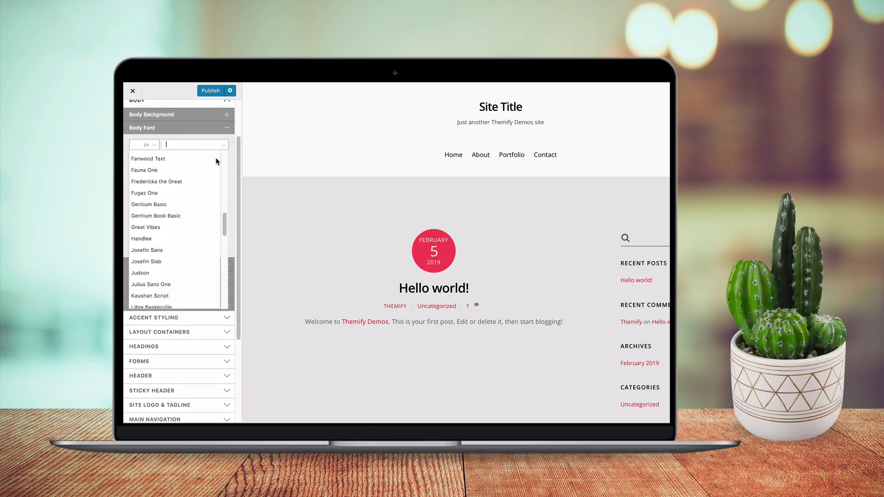
left_click(148, 195)
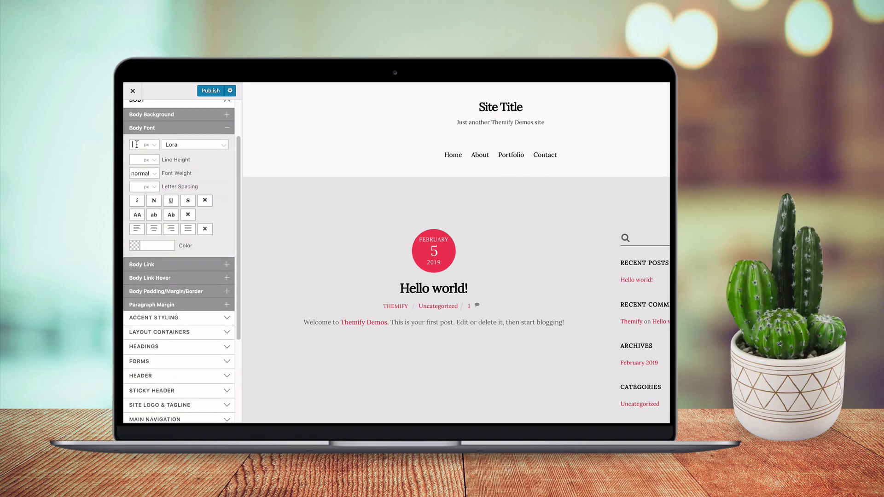
left_click(226, 127)
scroll(228, 133, "up", 2)
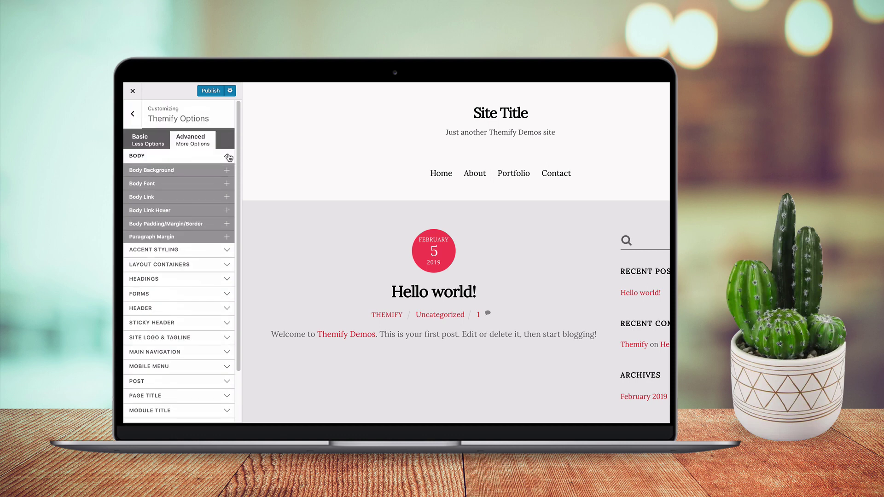
left_click(229, 156)
Set the Header Wrap background color to #000000 and open its background image selection
left_click(230, 229)
scroll(225, 221, "down", 2)
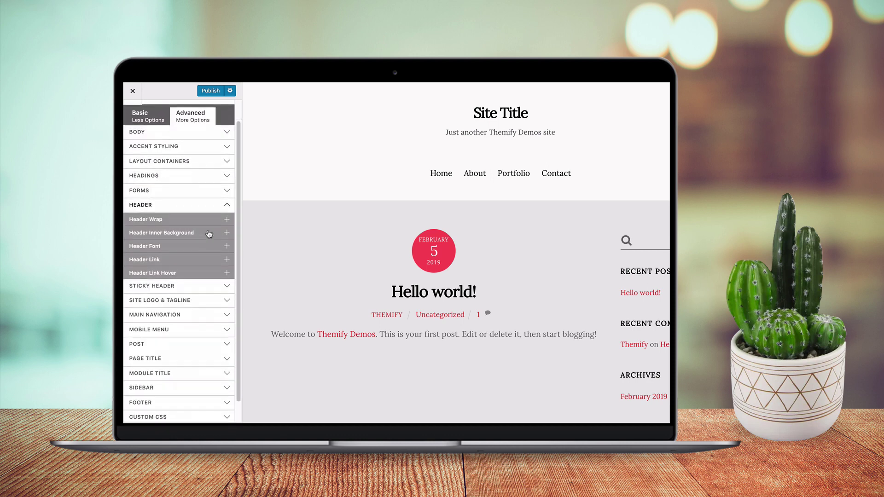
left_click(227, 198)
left_click(135, 270)
left_click(158, 278)
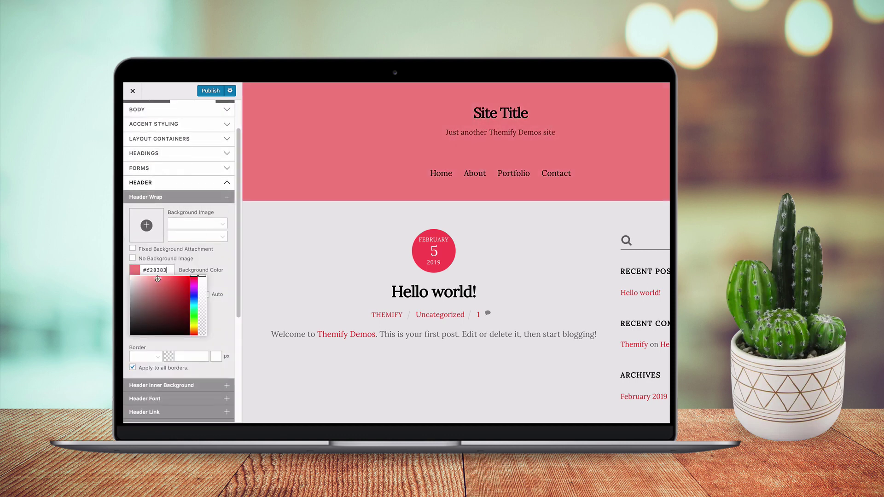
left_click_drag(135, 292, 134, 335)
left_click(226, 221)
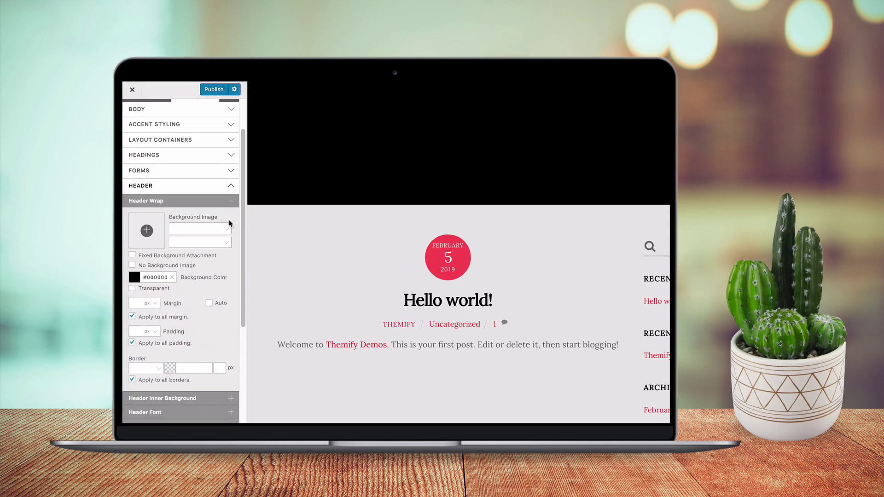
left_click(147, 233)
left_click(233, 182)
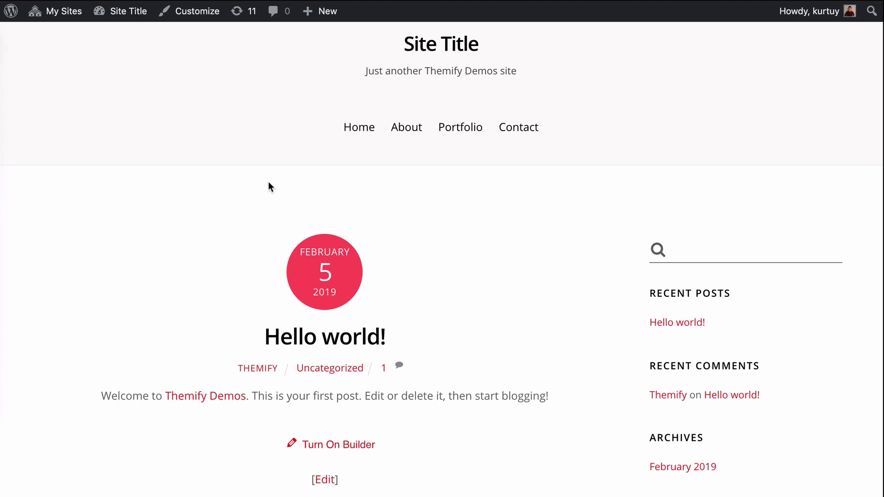
Go to the site's dashboard and open the customizer through the Themify Ultra entry
mouse_move(129, 16)
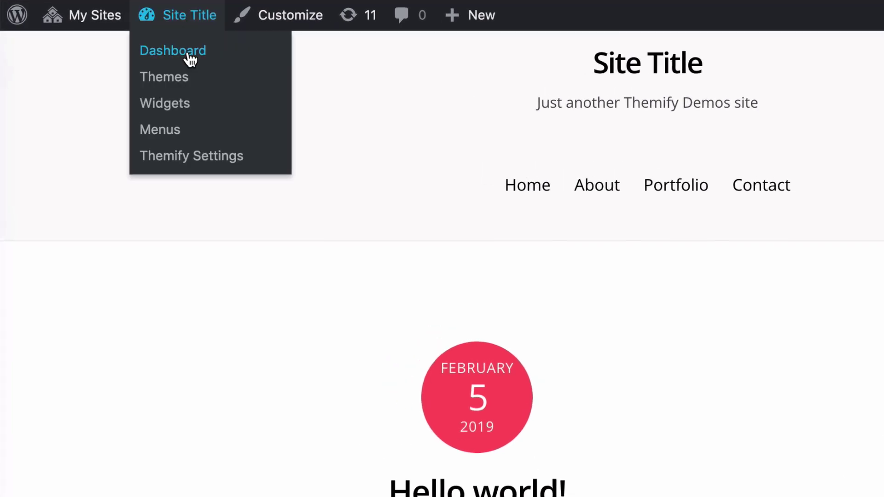
left_click(159, 46)
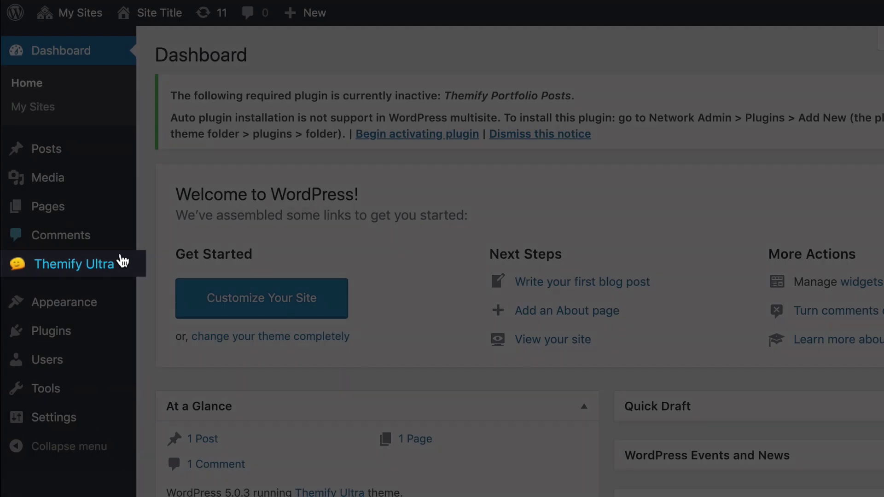
mouse_move(116, 268)
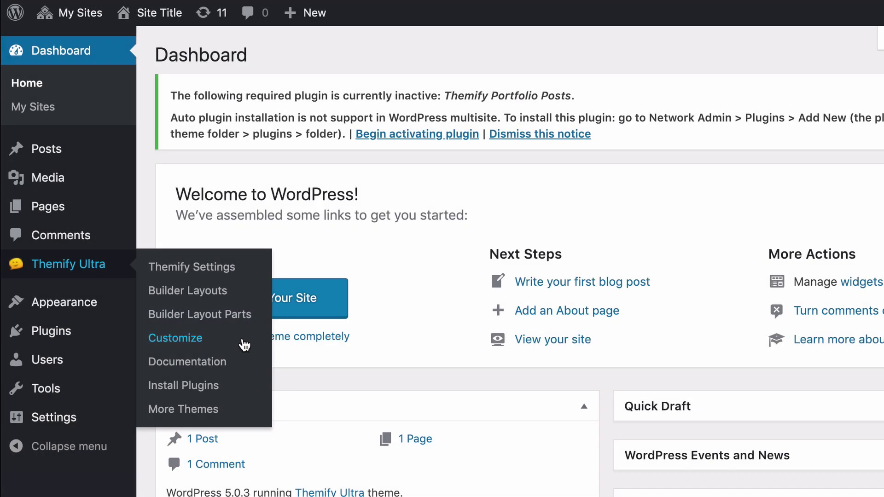
left_click(244, 345)
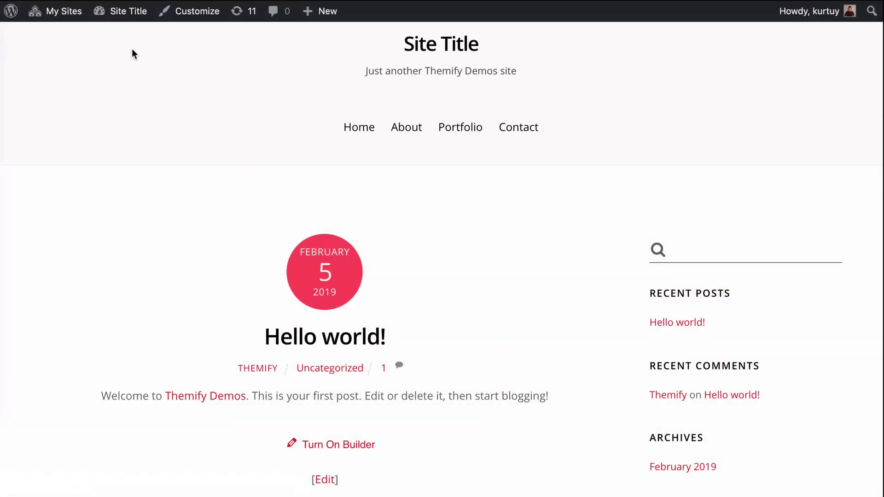
Return to the dashboard from the live site and open the customizer through the Appearance entry
mouse_move(124, 11)
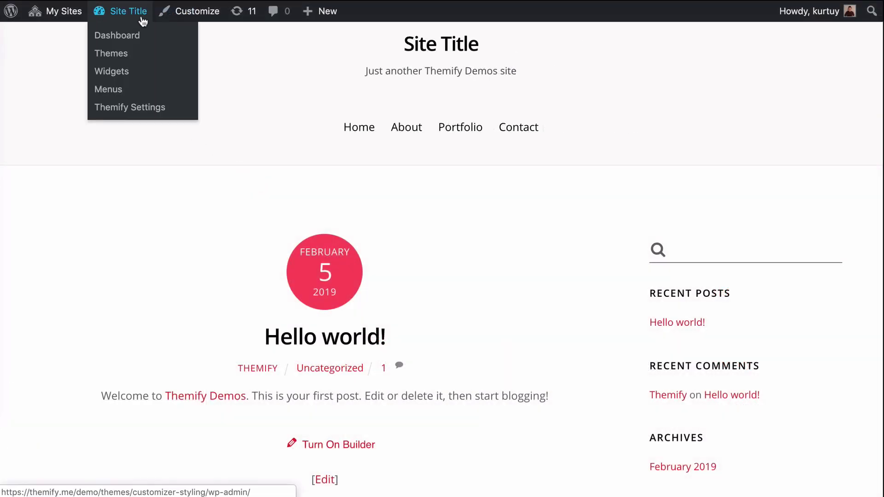
left_click(149, 37)
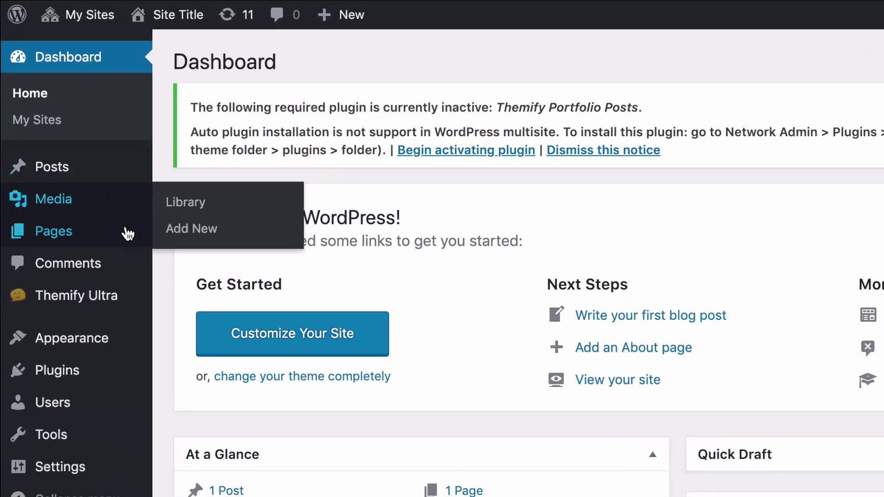
mouse_move(134, 342)
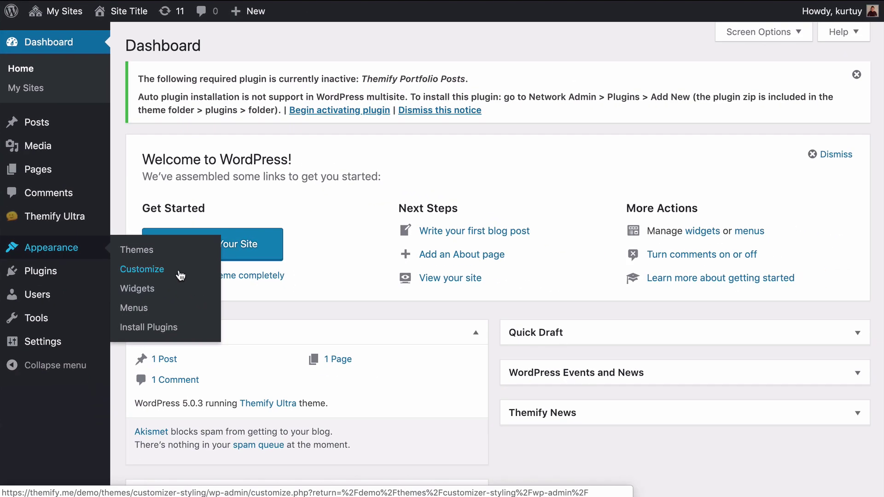
left_click(249, 377)
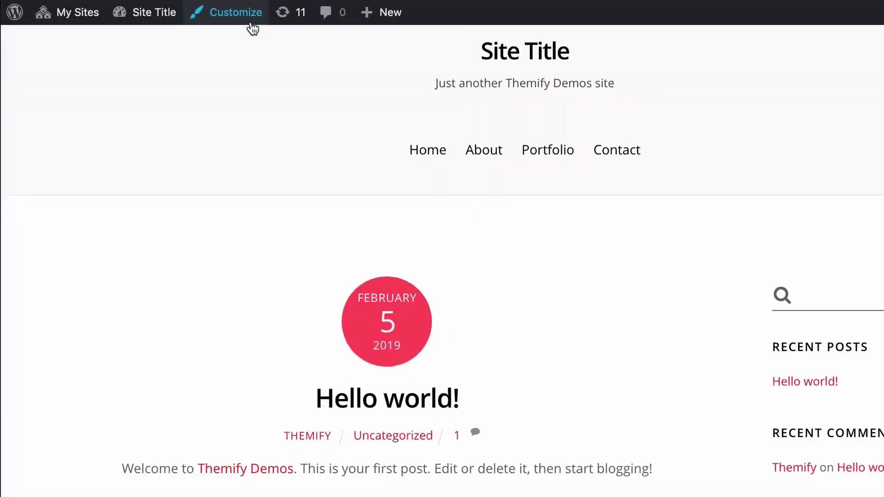
Open the customizer directly from the live site and review the Basic list of Themify Options
left_click(276, 23)
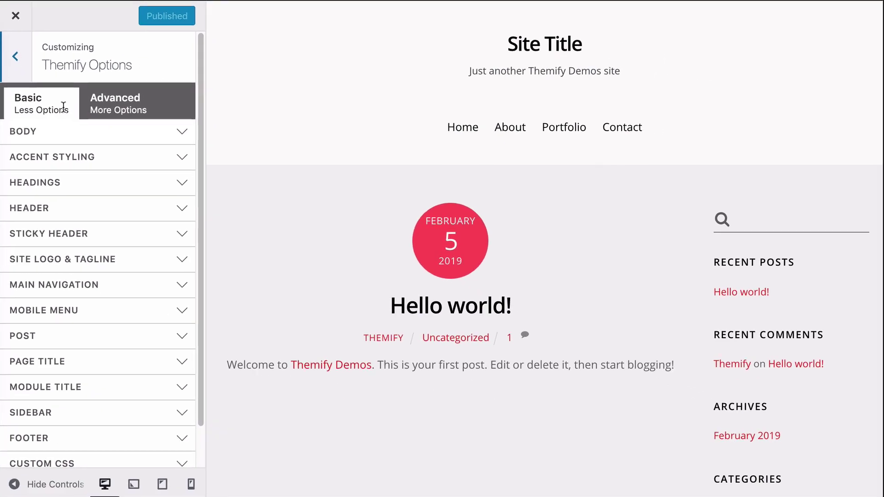
scroll(64, 175, "down", 2)
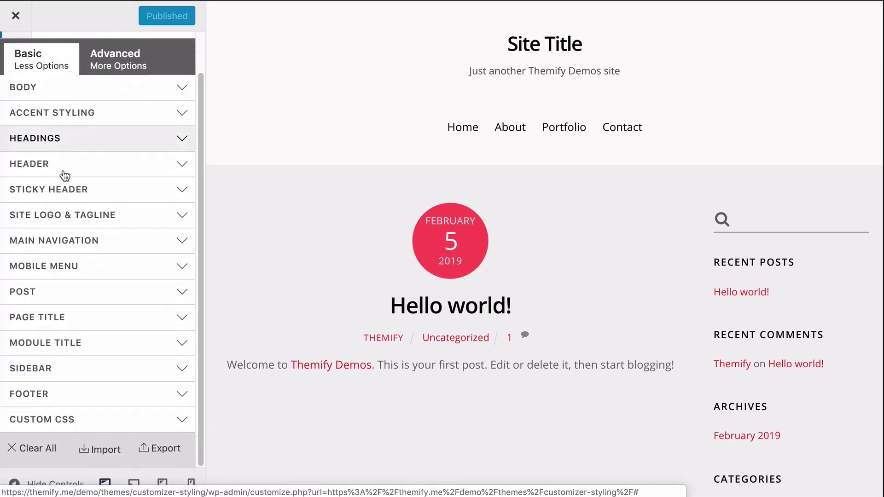
scroll(65, 175, "up", 2)
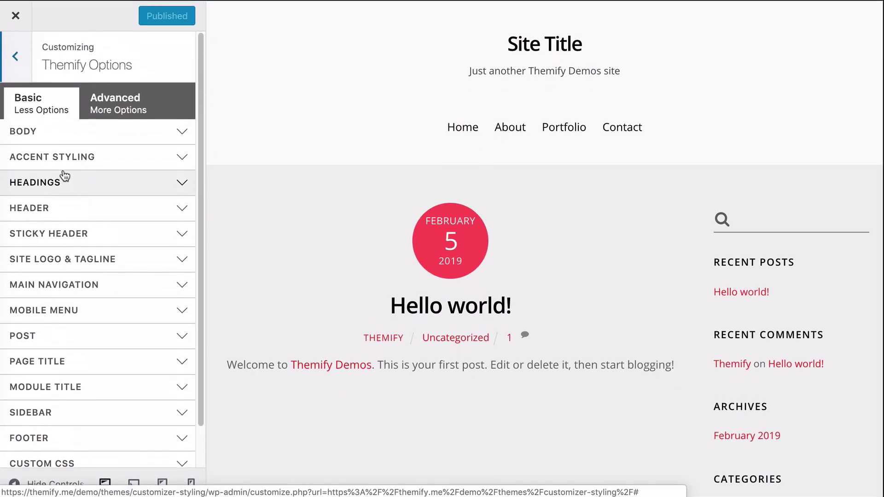
Switch Themify Options to the Advanced set and review its sections, including the Body and Forms suboptions
left_click(155, 111)
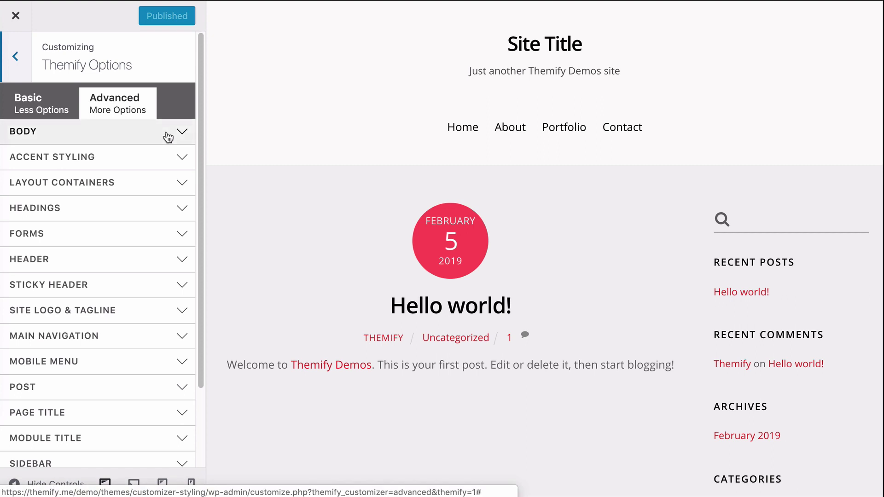
scroll(168, 137, "down", 4)
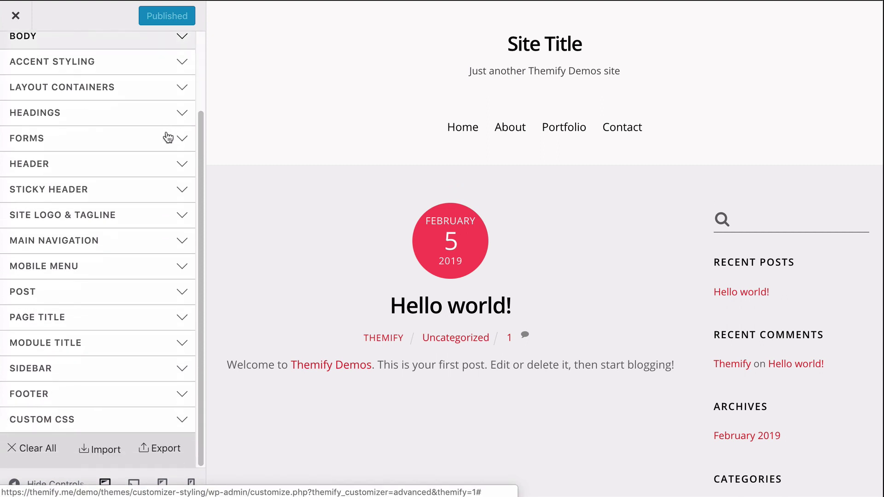
scroll(168, 137, "up", 4)
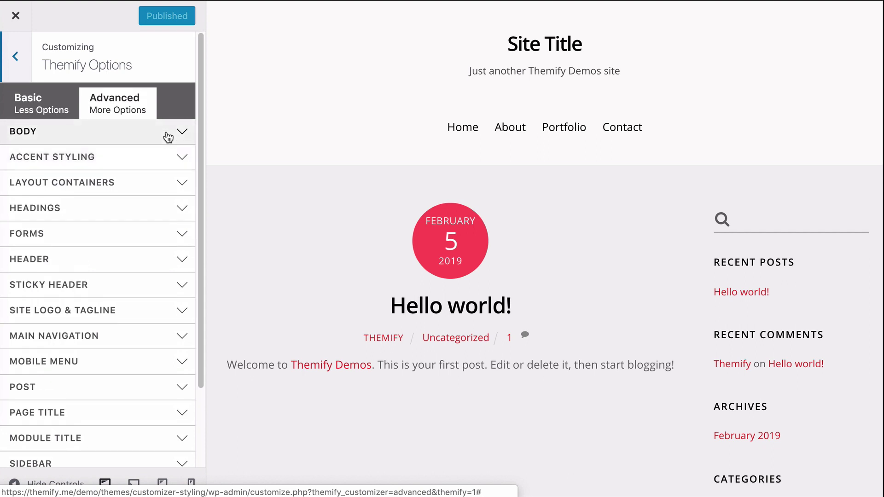
left_click(168, 137)
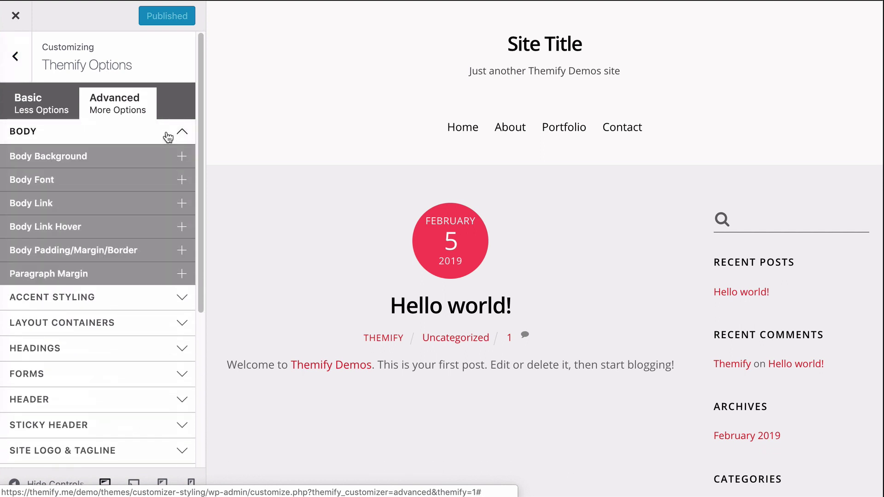
left_click(168, 137)
left_click(159, 238)
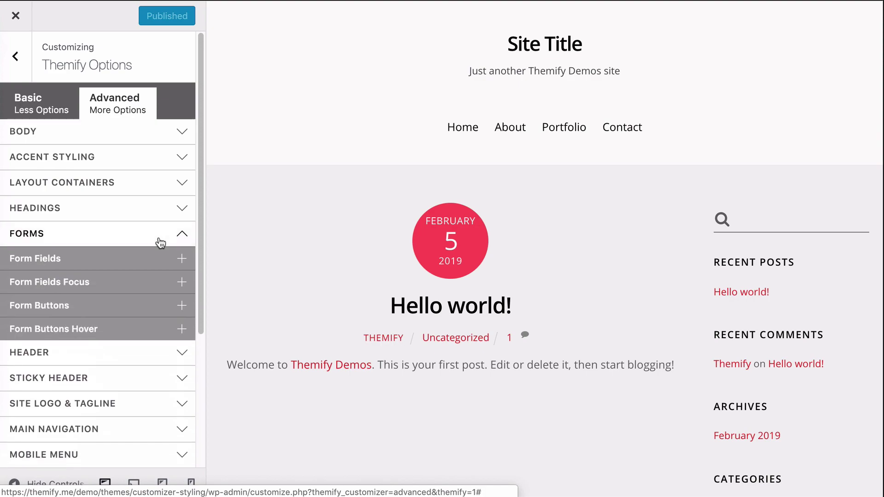
left_click(160, 239)
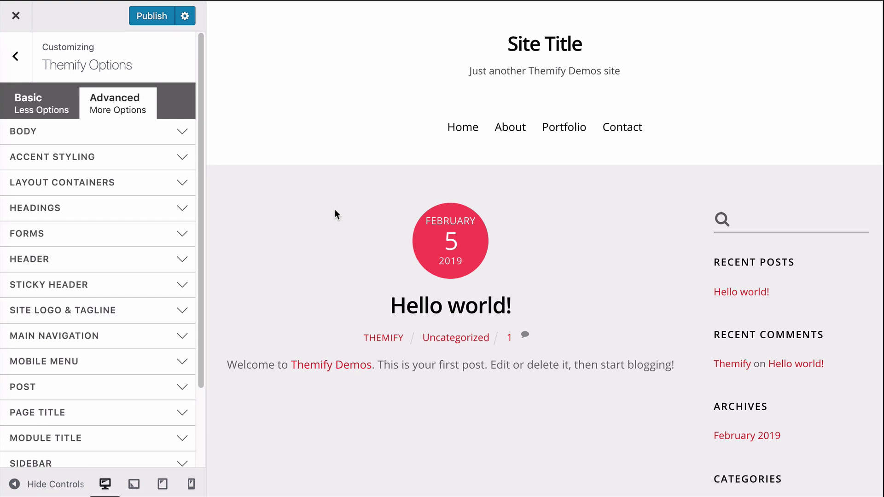
Set the Body Background color to white (#ffffff) and collapse the Body section
left_click(182, 132)
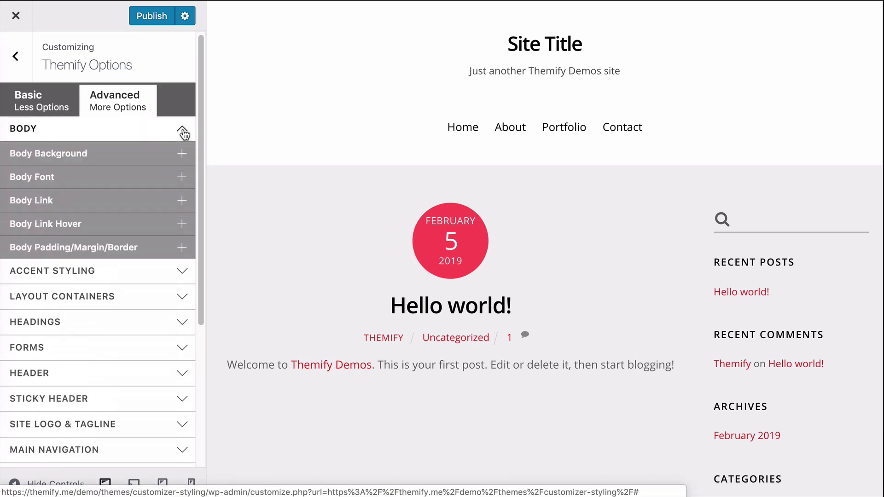
left_click(185, 155)
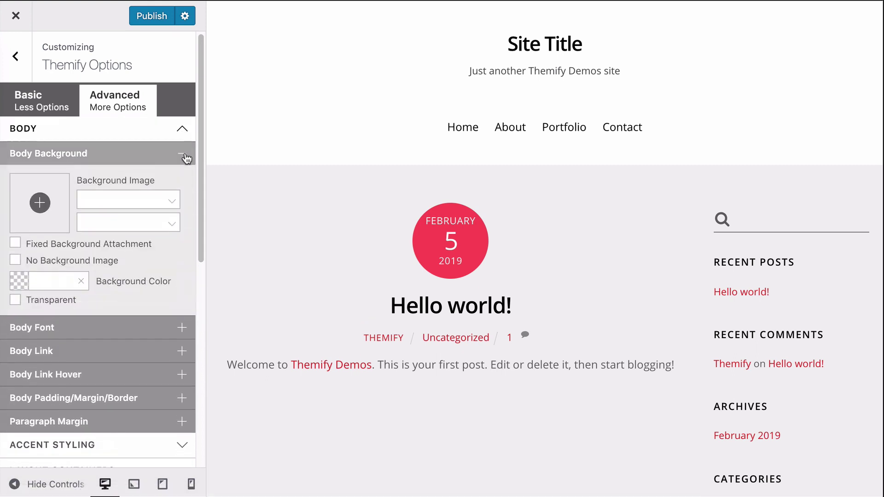
left_click(23, 283)
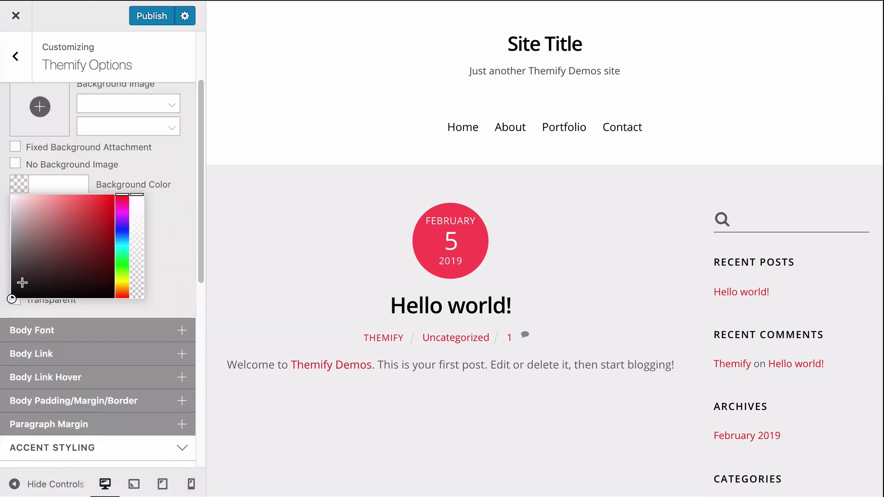
left_click_drag(36, 279, 3, 196)
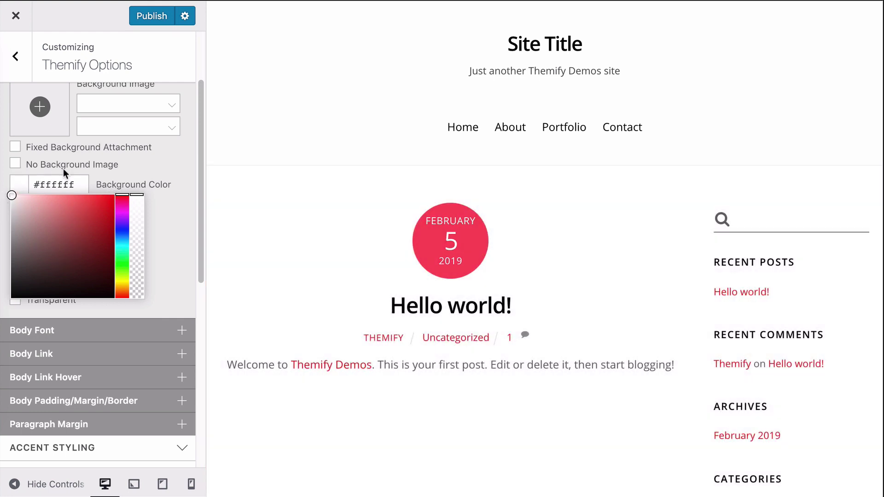
left_click(154, 169)
scroll(153, 168, "up", 3)
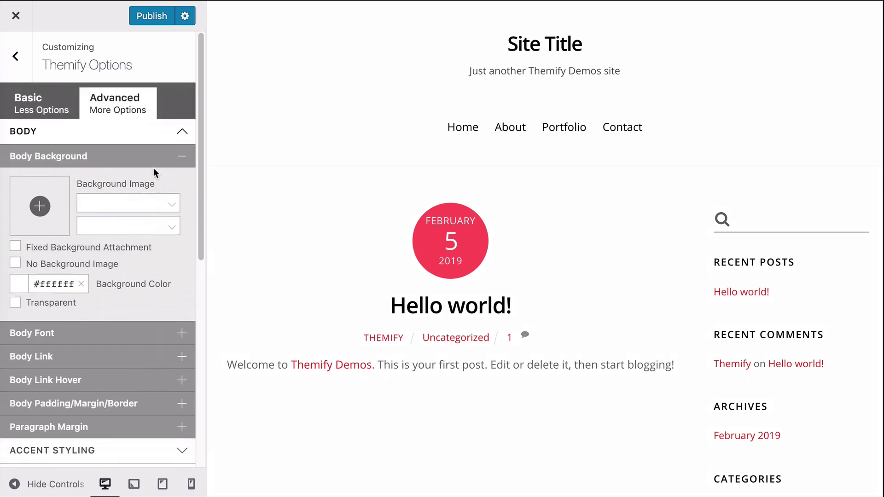
left_click(183, 159)
left_click(183, 133)
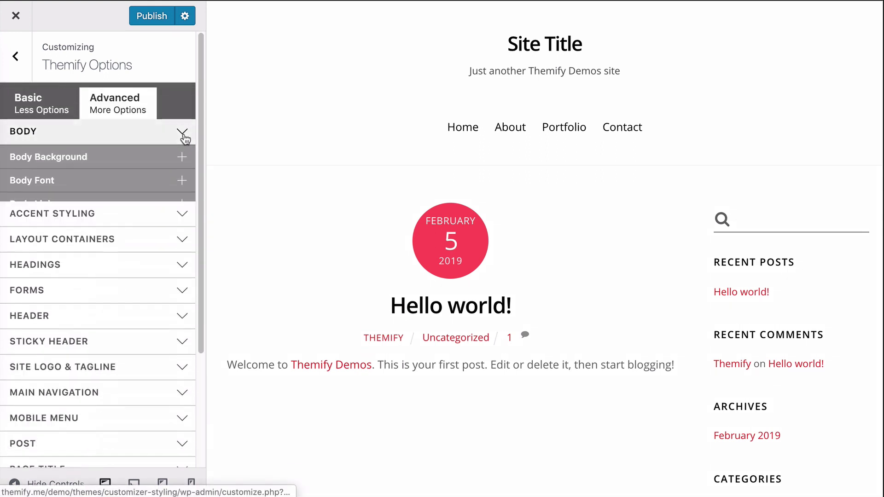
Add a Custom CSS rule for the body with background-color: lightblue
scroll(152, 145, "down", 5)
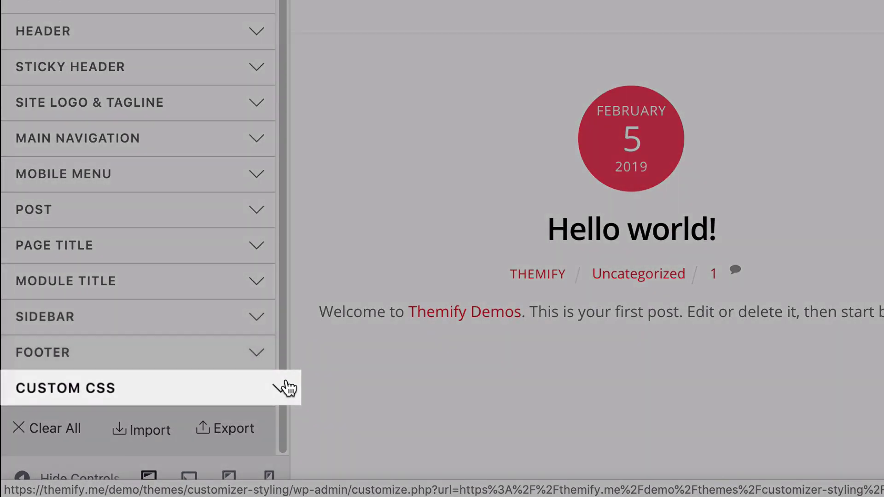
left_click(287, 389)
scroll(264, 388, "down", 3)
scroll(264, 388, "down", 4)
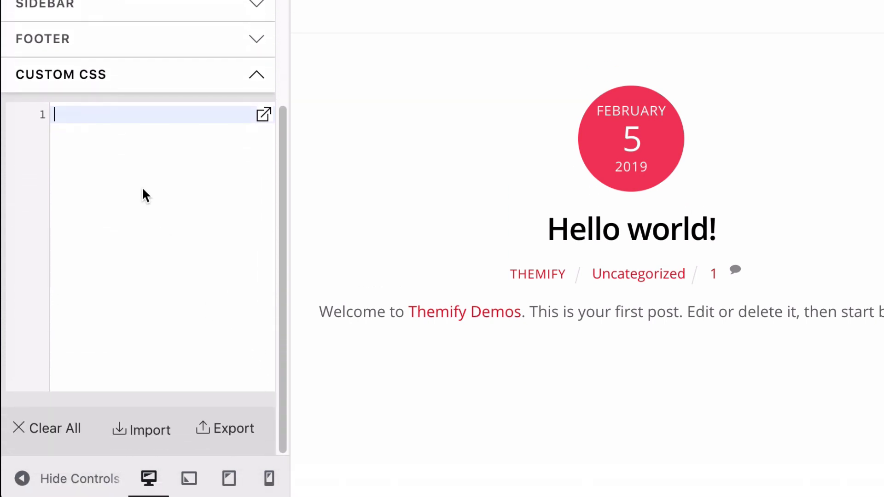
type("body {   background-color: lightblue; }")
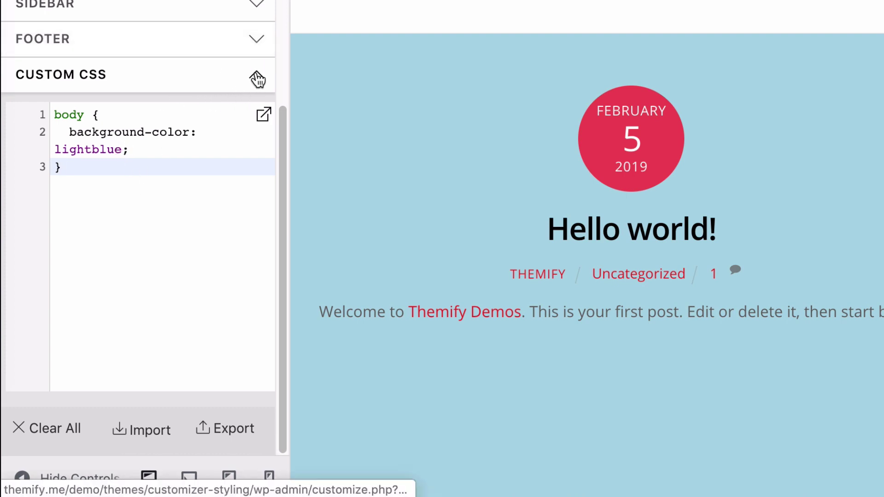
Collapse the Custom CSS section and clear all styling and customization, confirming the reset
left_click(257, 78)
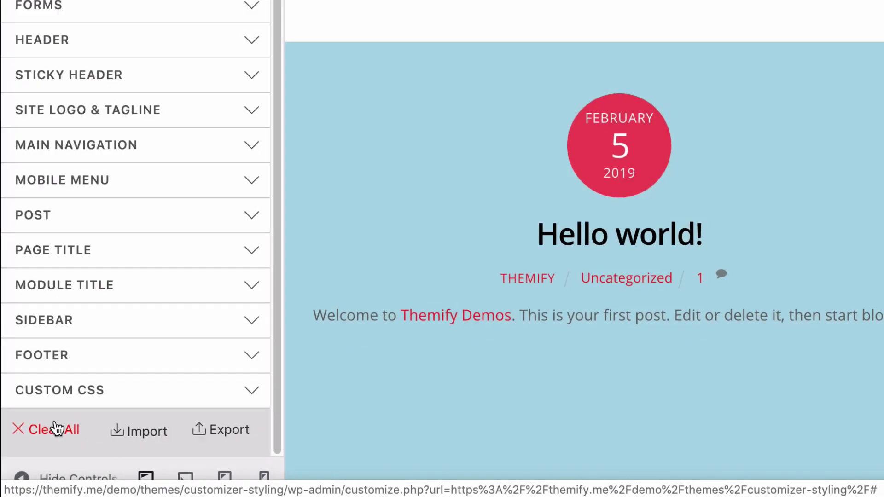
left_click(69, 428)
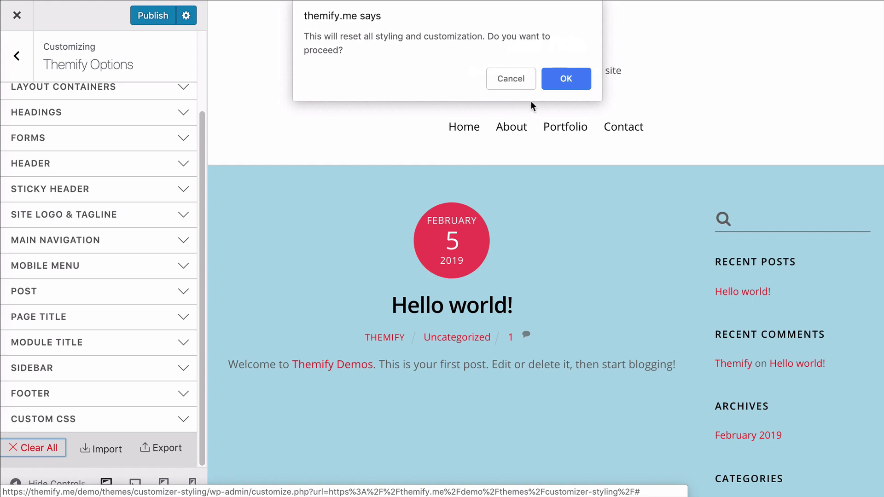
left_click(556, 84)
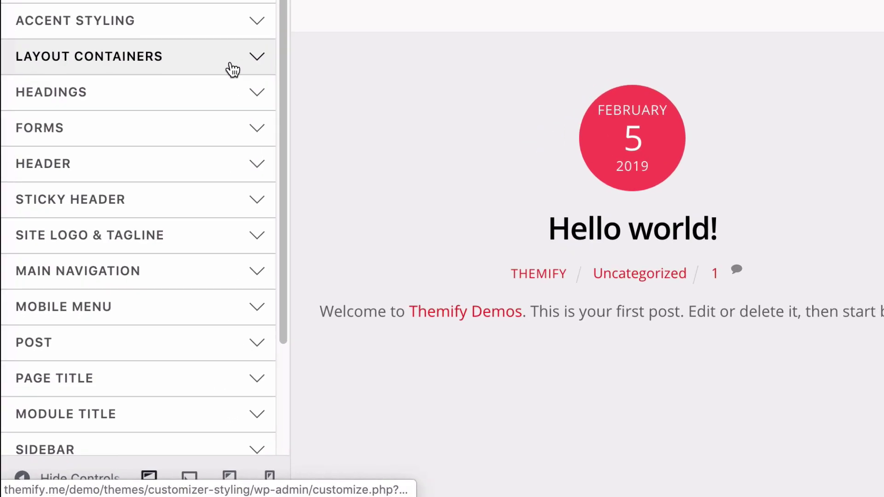
Preview the site in tablet landscape, tablet portrait and mobile styling modes, and return to the desktop view
scroll(171, 184, "down", 5)
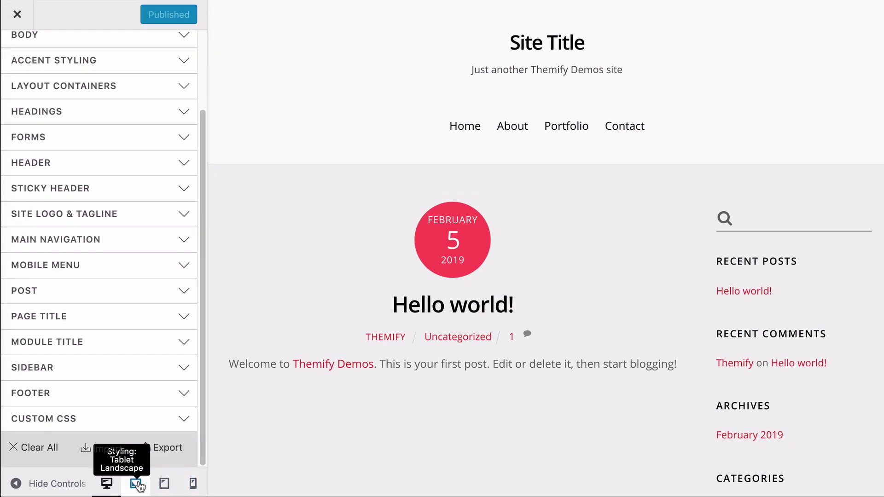
left_click(136, 484)
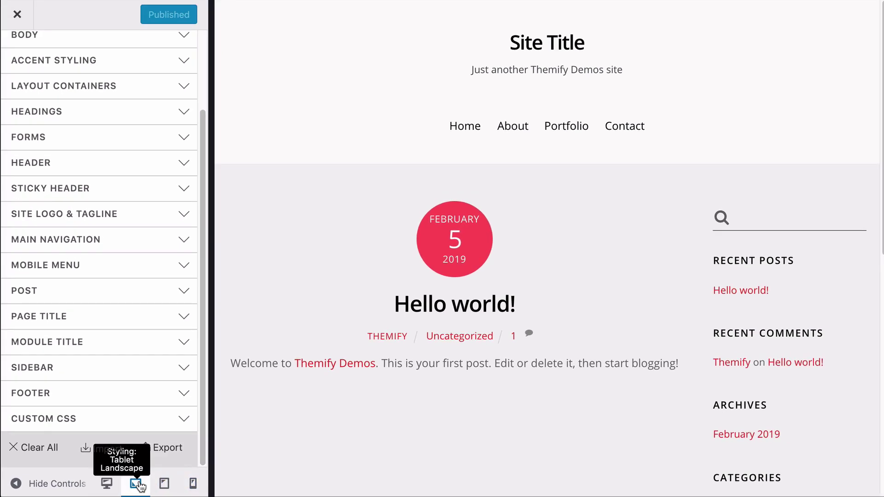
left_click(164, 485)
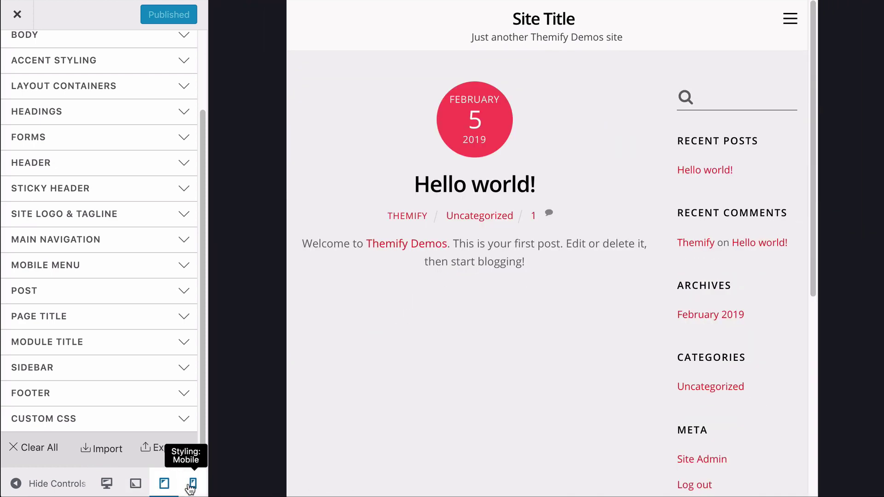
left_click(191, 485)
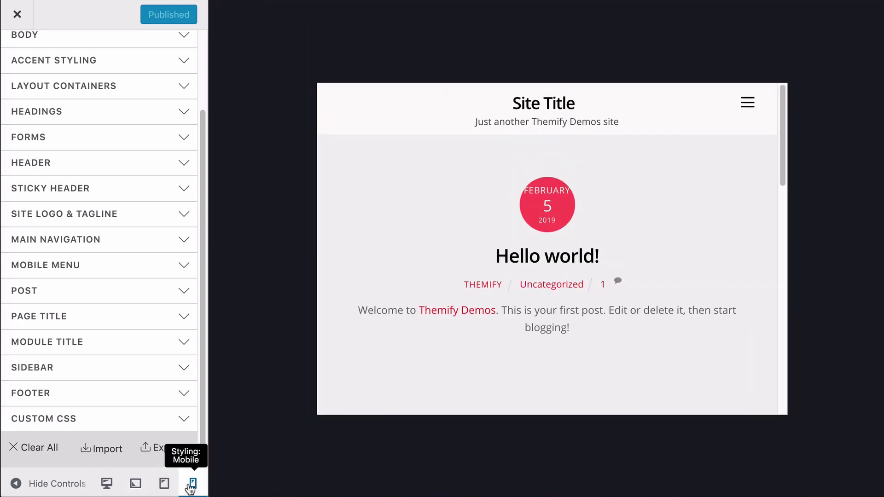
left_click(164, 484)
left_click(137, 485)
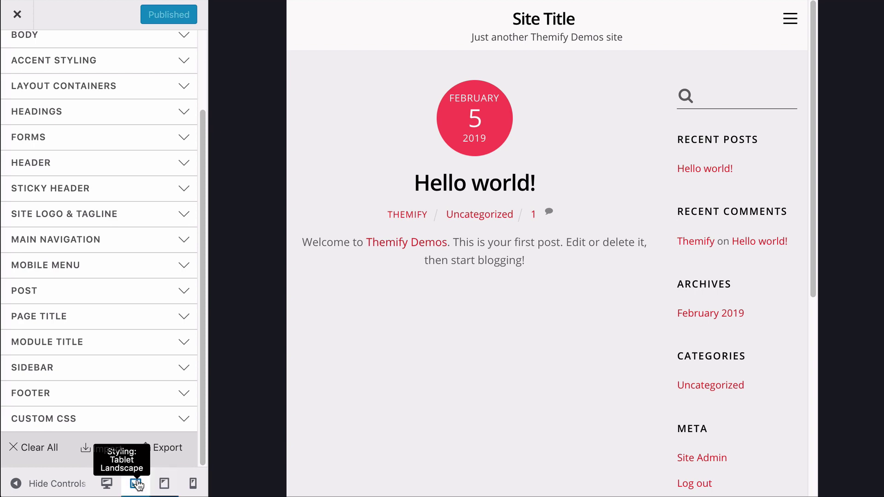
left_click(107, 484)
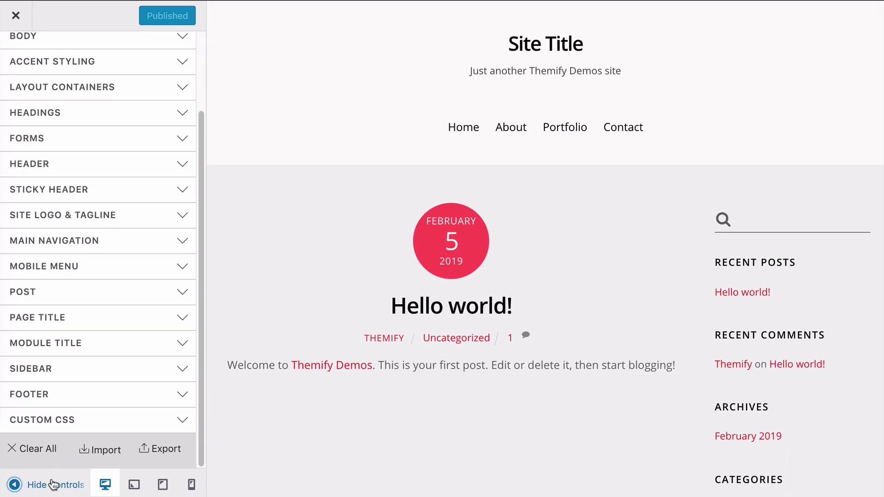
Hide the customizer controls to view the full-width page down to its footer, and show the controls again
left_click(53, 484)
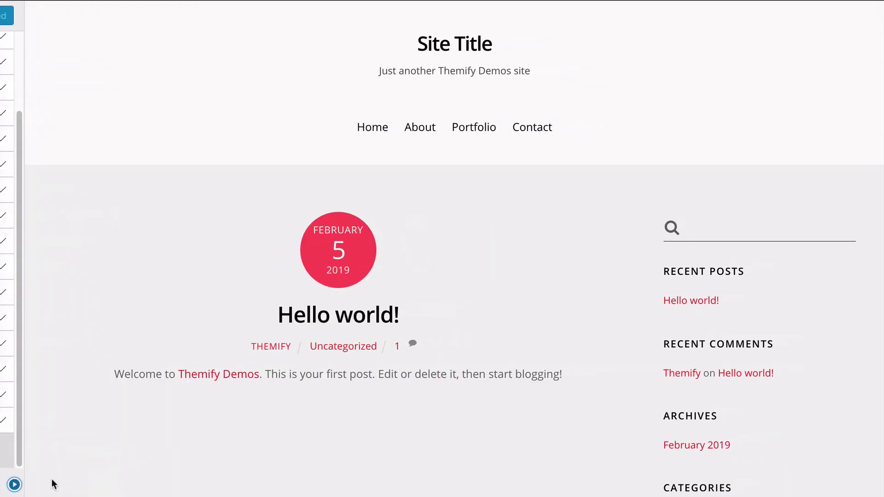
scroll(52, 480, "down", 10)
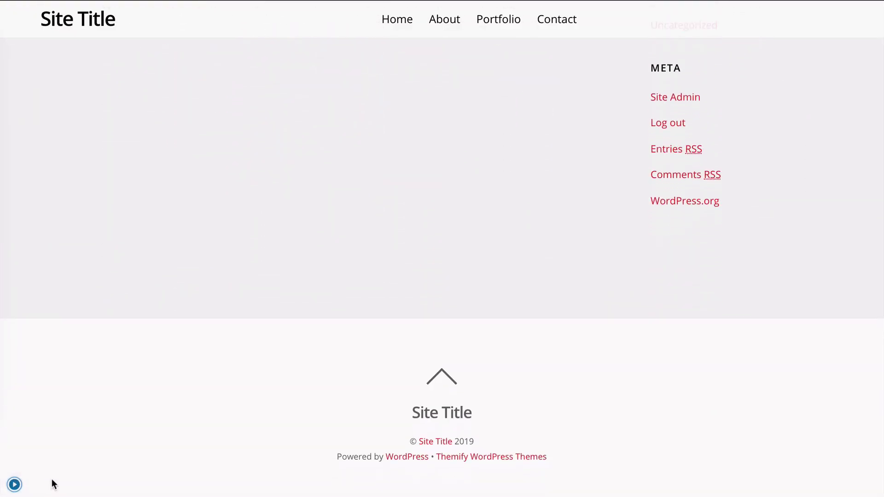
left_click(16, 485)
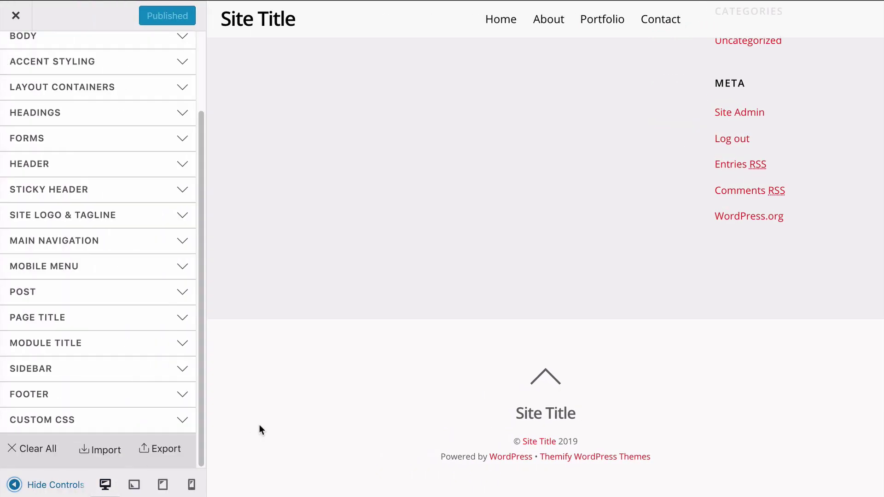
scroll(273, 426, "up", 10)
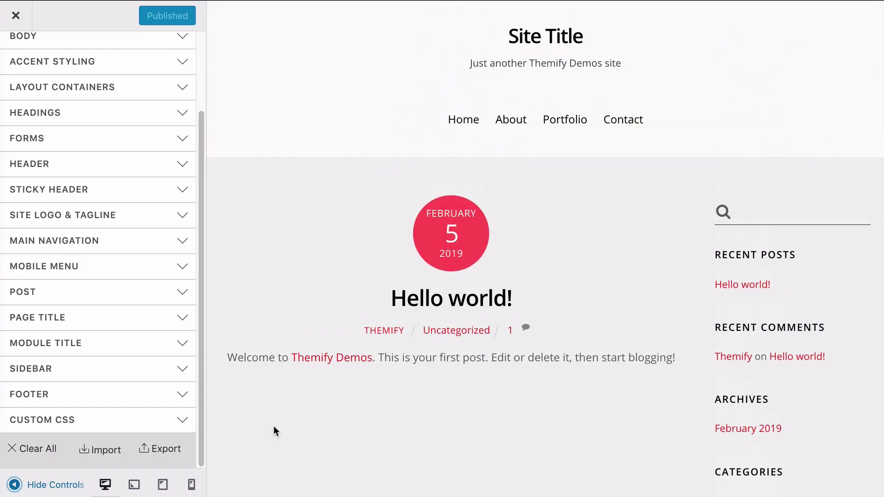
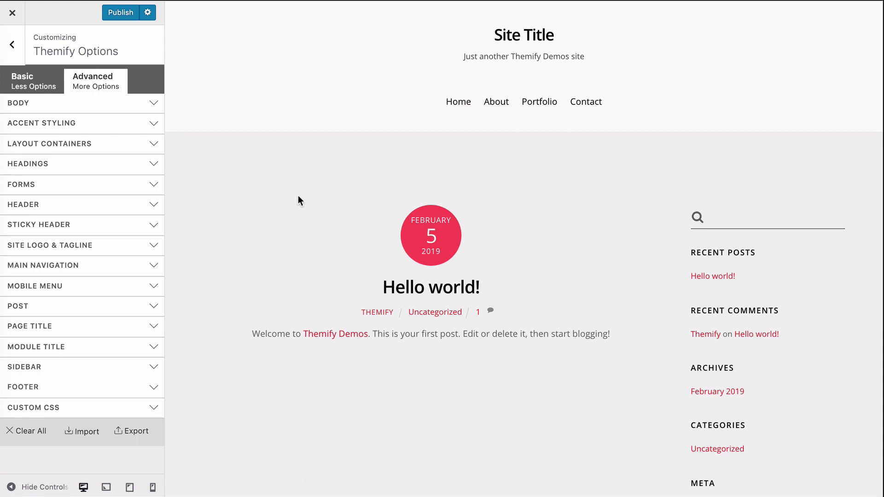
Set the Body Background color to light grey (#e8e8e8) and collapse the Body Background options
left_click(156, 103)
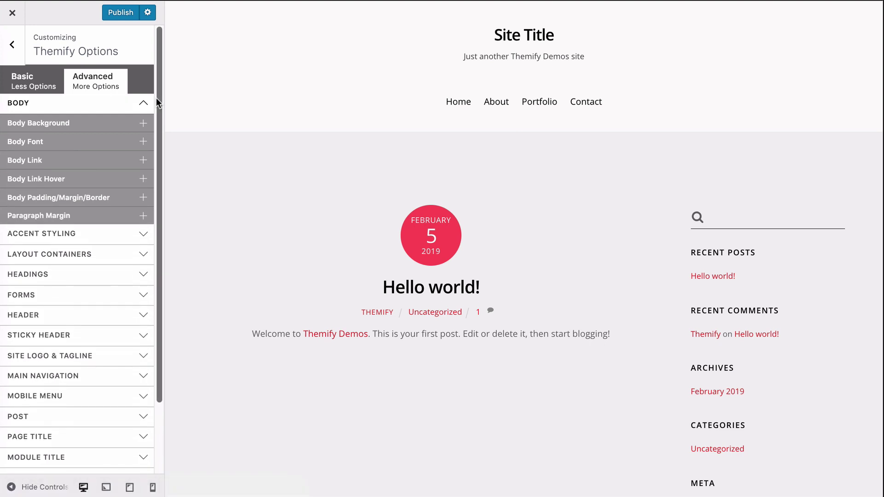
left_click(146, 124)
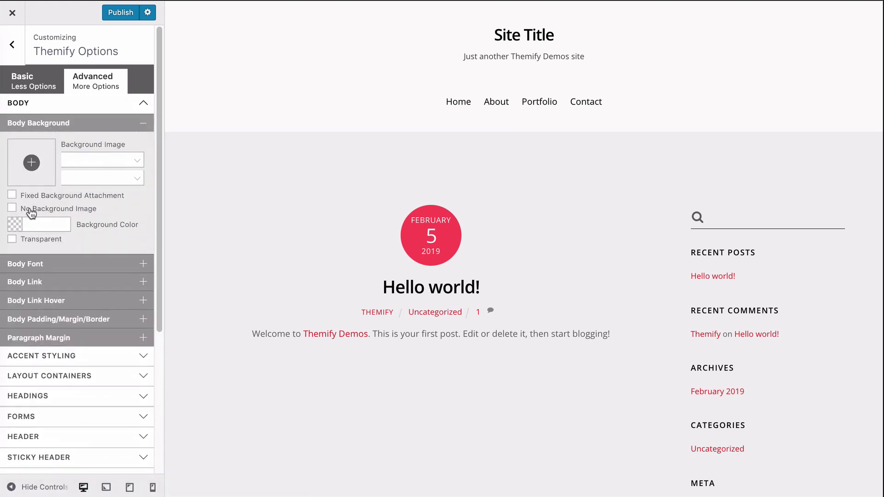
left_click(20, 220)
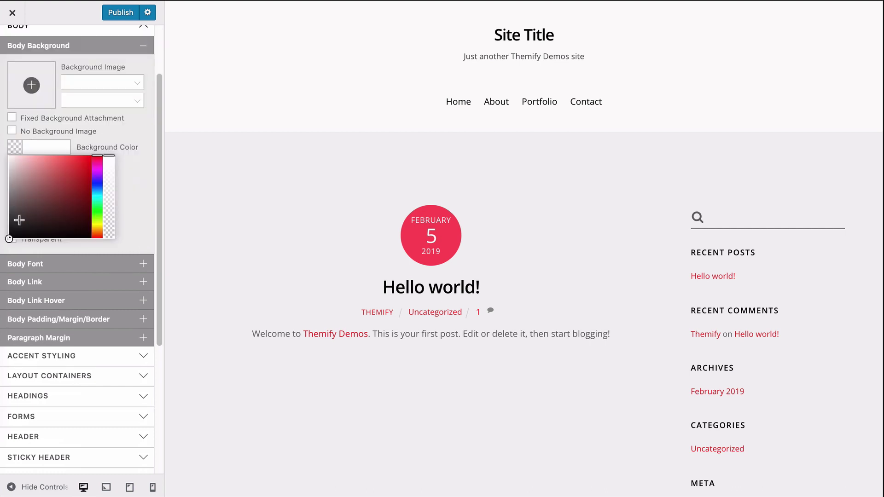
left_click_drag(20, 220, 7, 162)
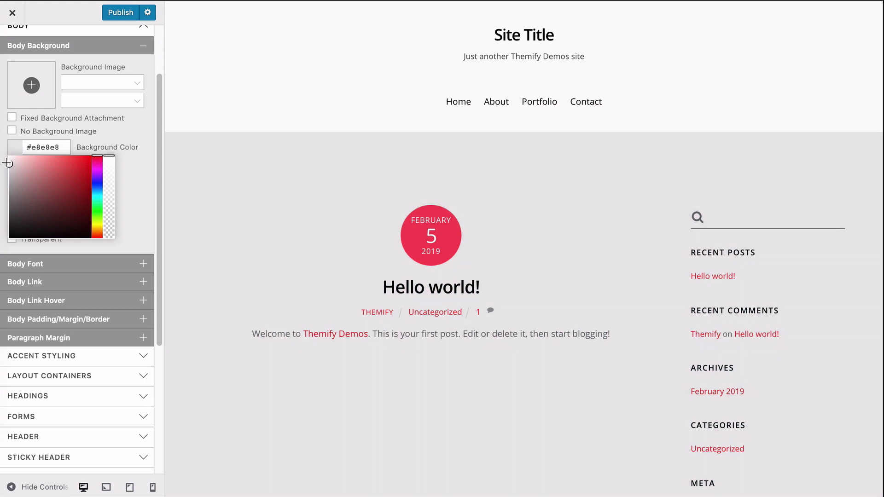
left_click(141, 169)
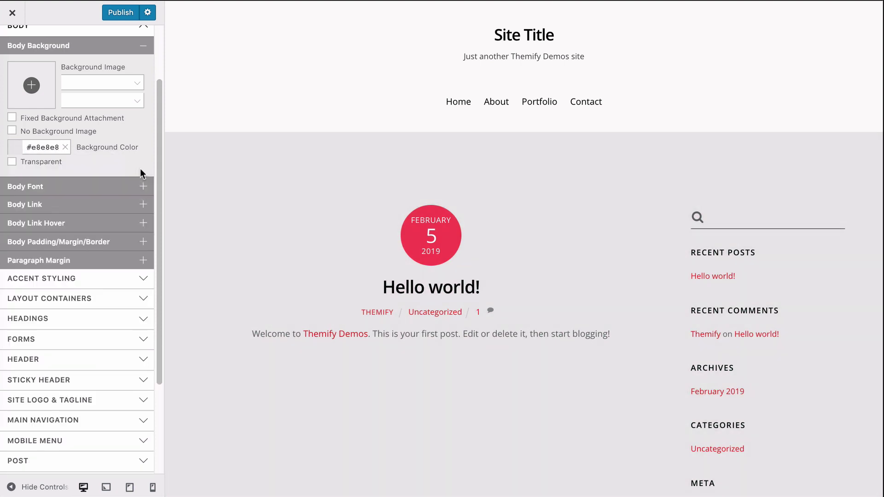
left_click(144, 48)
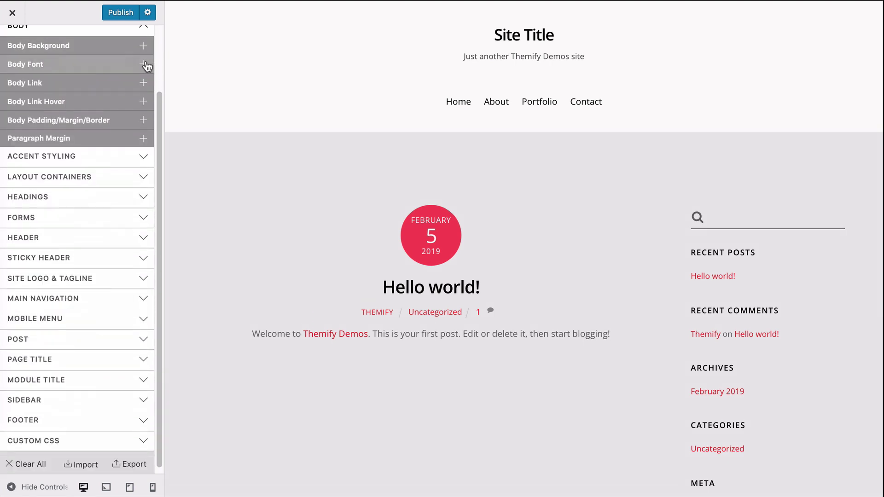
Set the Body Font family to the Google font Lora
left_click(144, 64)
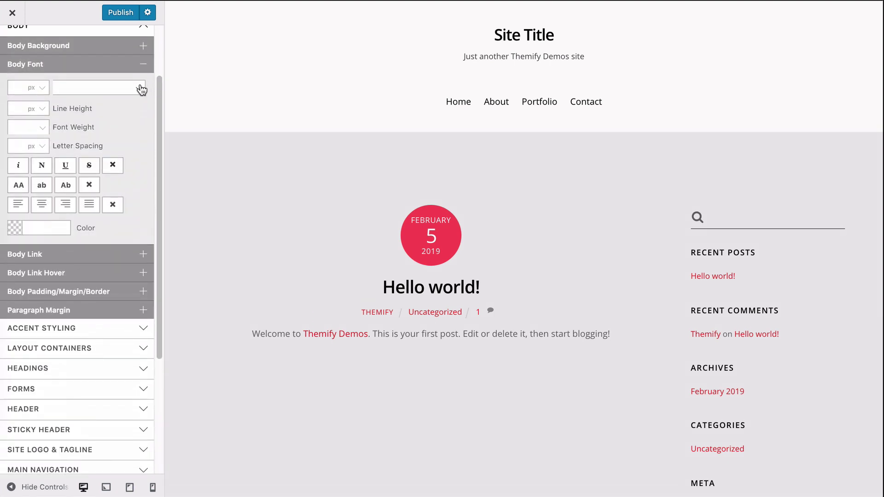
left_click(142, 90)
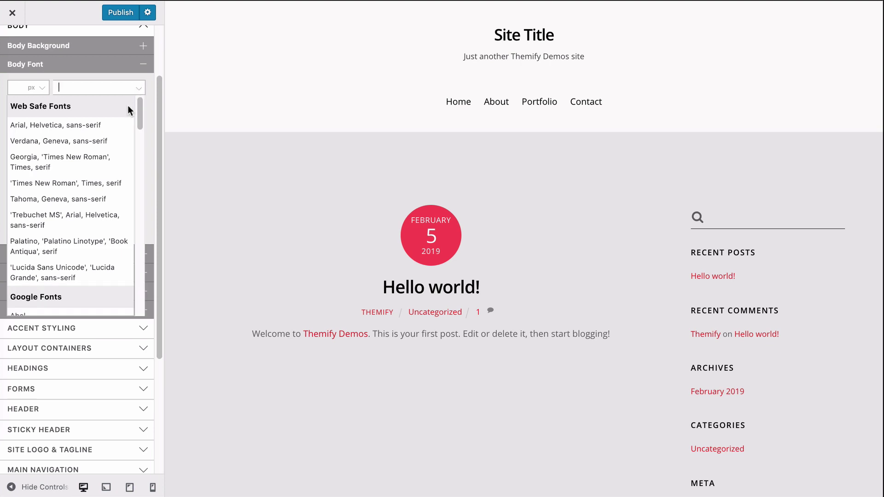
scroll(128, 106, "down", 10)
scroll(128, 105, "down", 5)
scroll(128, 105, "up", 2)
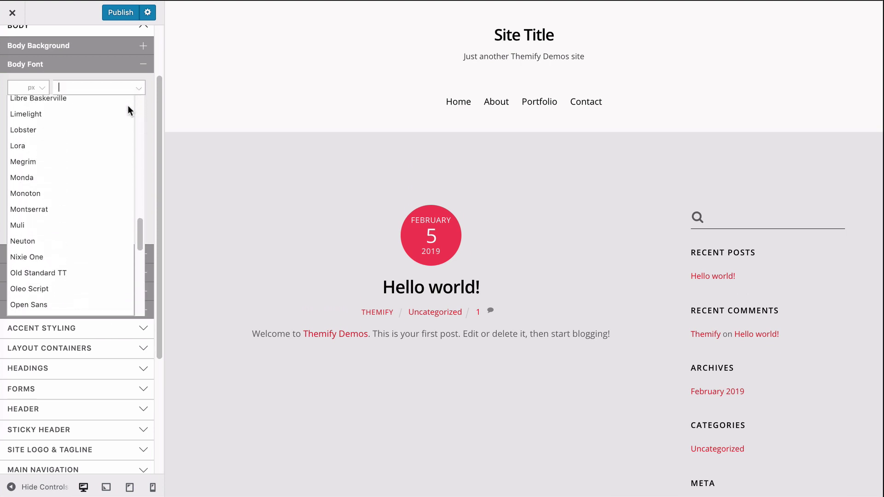
scroll(128, 105, "up", 1)
mouse_move(35, 158)
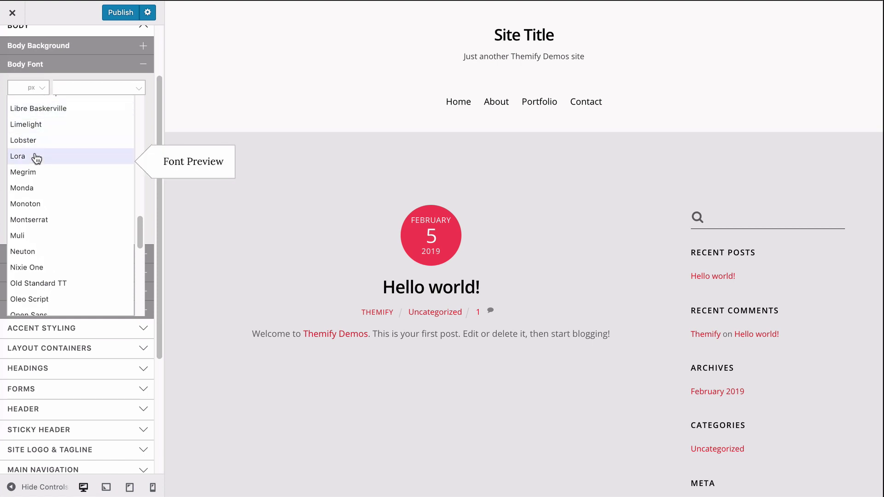
left_click(35, 158)
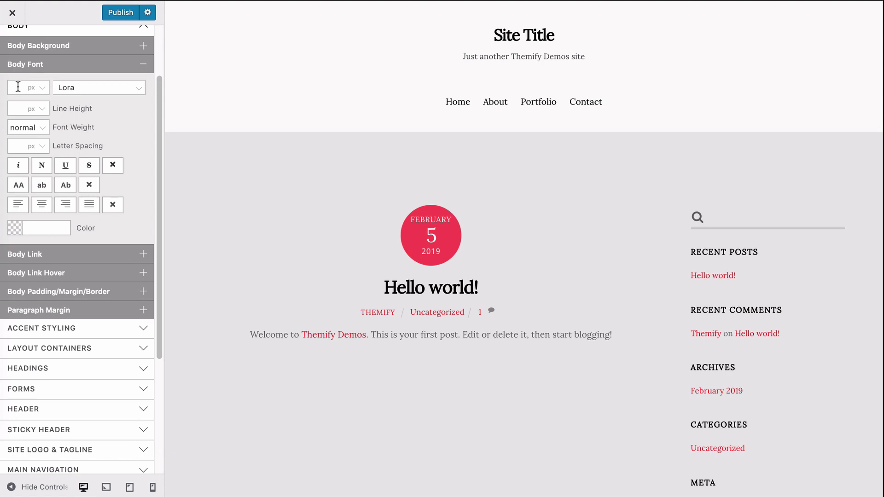
Set the Body Font size to 20 px and collapse the Body section
type("20")
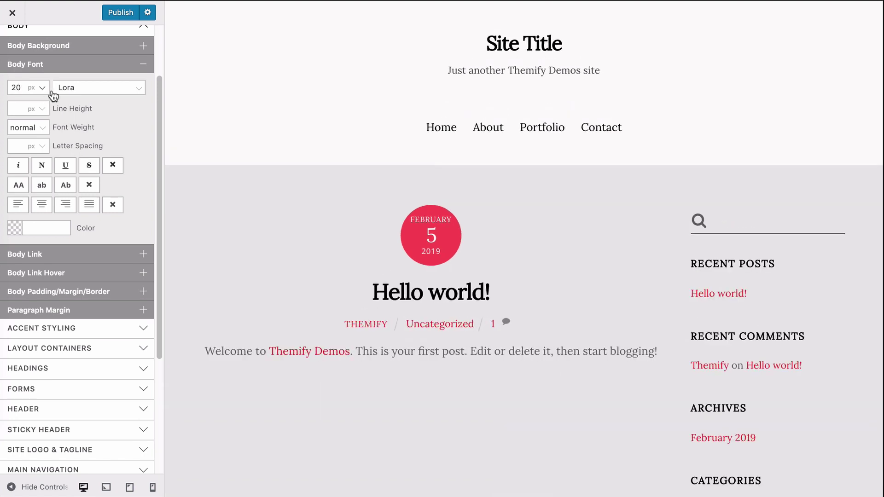
left_click(144, 65)
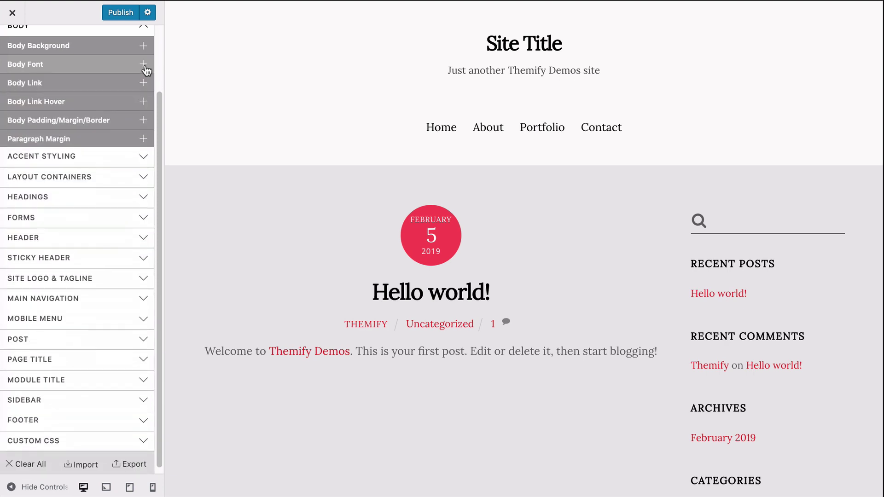
scroll(146, 69, "up", 2)
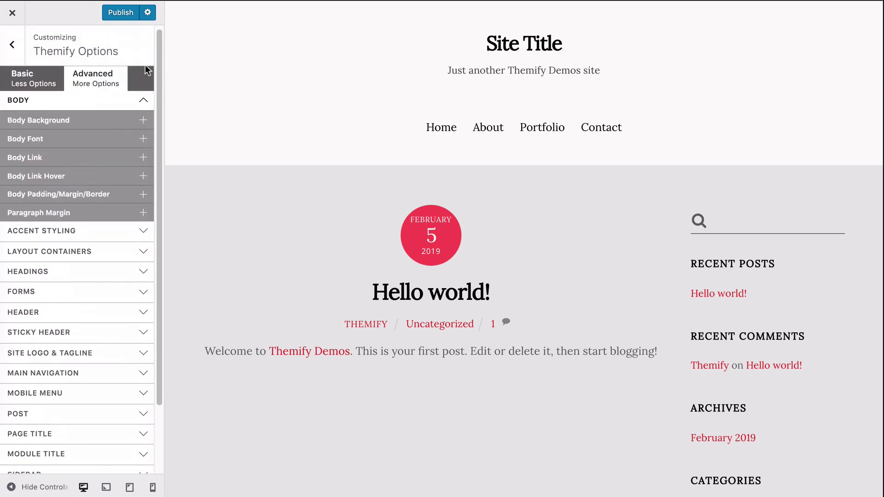
left_click(145, 103)
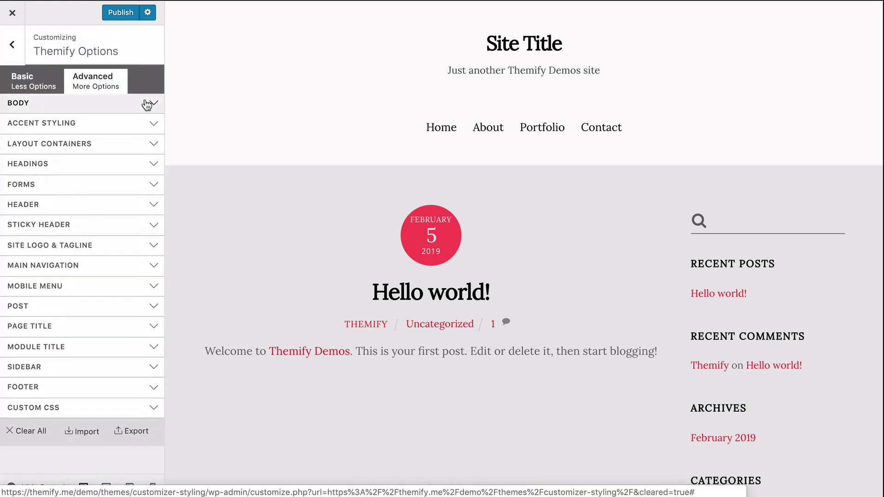
Set the Header Wrap background color to black (#000000) in the Header section
left_click(154, 206)
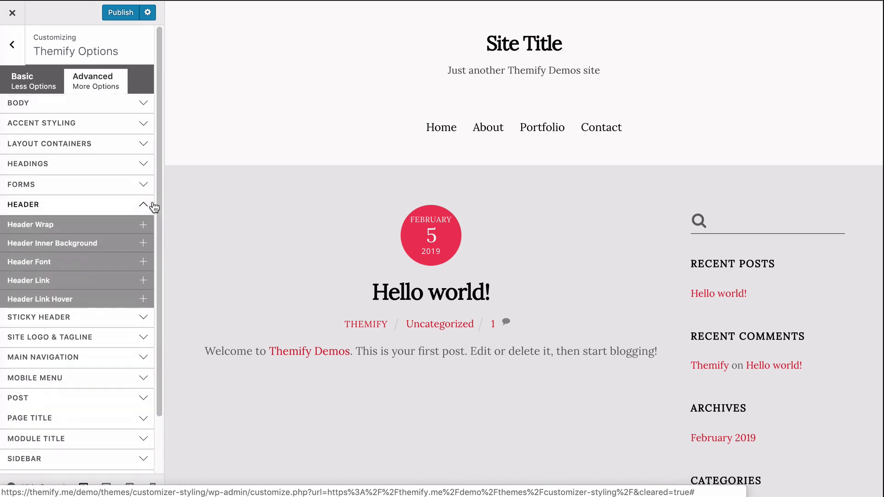
scroll(118, 211, "down", 3)
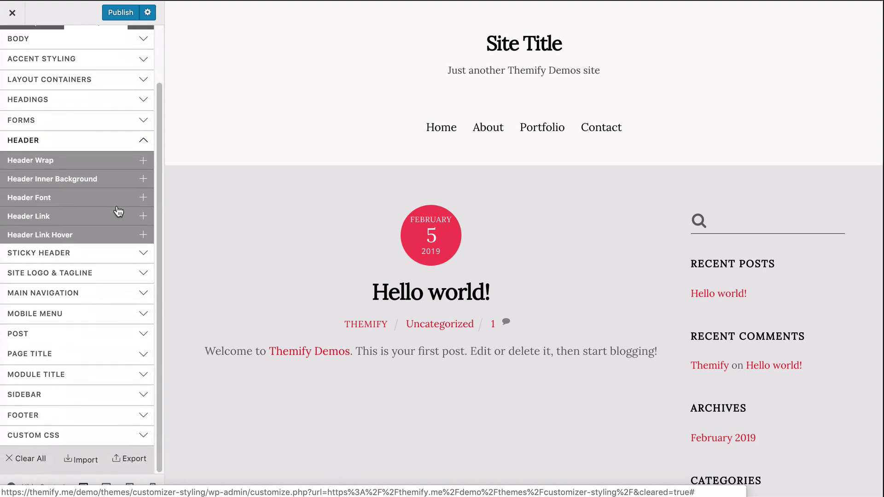
left_click(145, 167)
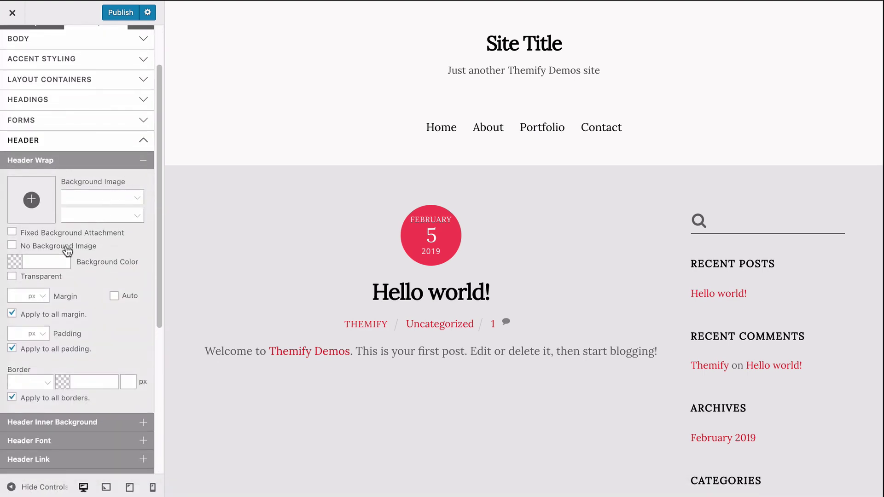
left_click(13, 263)
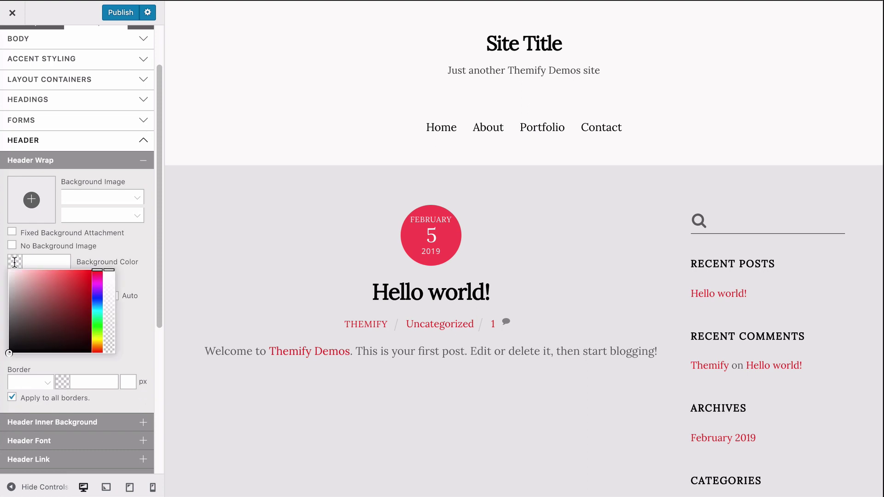
mouse_move(25, 283)
left_mouse_down()
mouse_move(47, 274)
mouse_move(16, 291)
mouse_move(6, 352)
left_mouse_up()
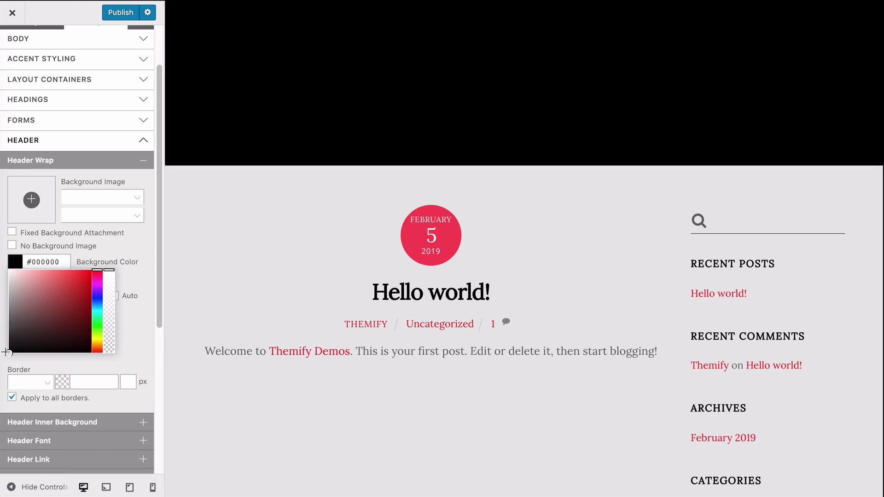
left_click(138, 266)
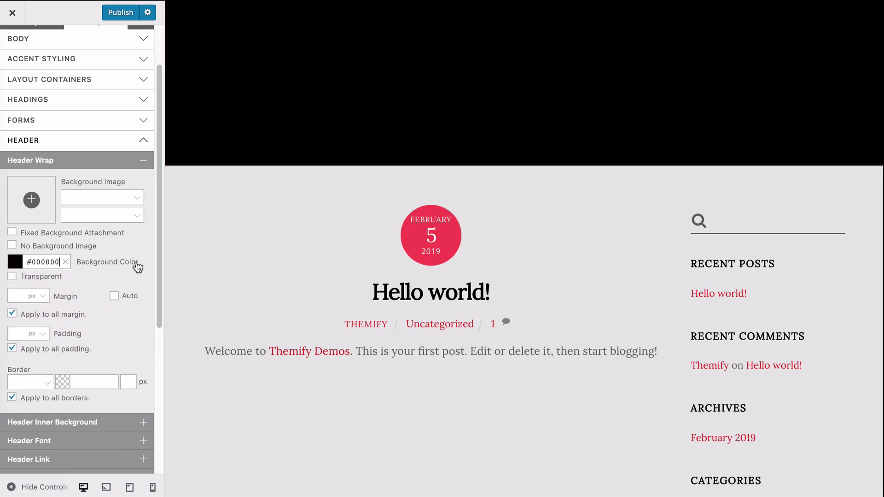
Set header-bg-img.jpg from the media library as the Header Wrap background image in Fullcover mode, and collapse the Header Wrap options
left_click(31, 199)
left_click(158, 148)
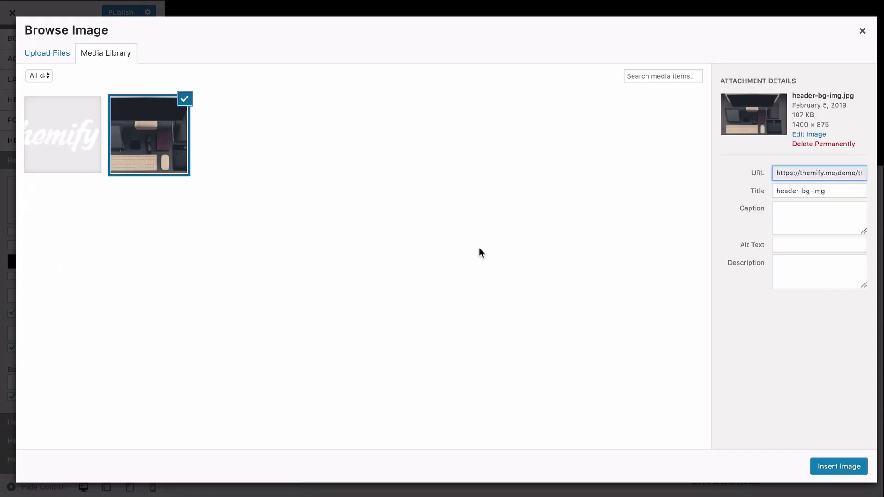
left_click(839, 466)
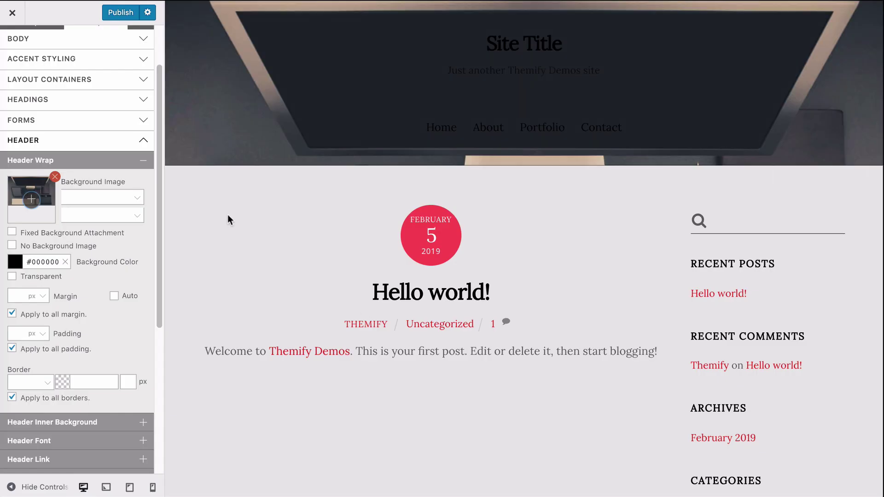
left_click(138, 198)
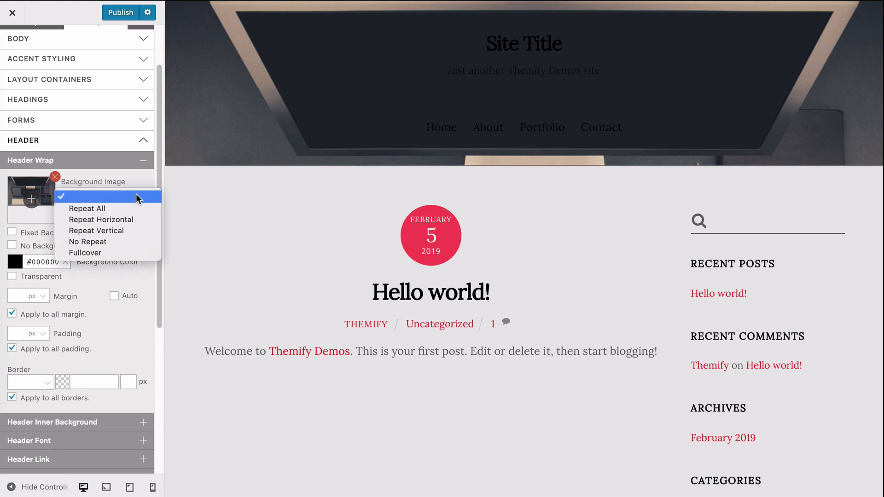
left_click(128, 251)
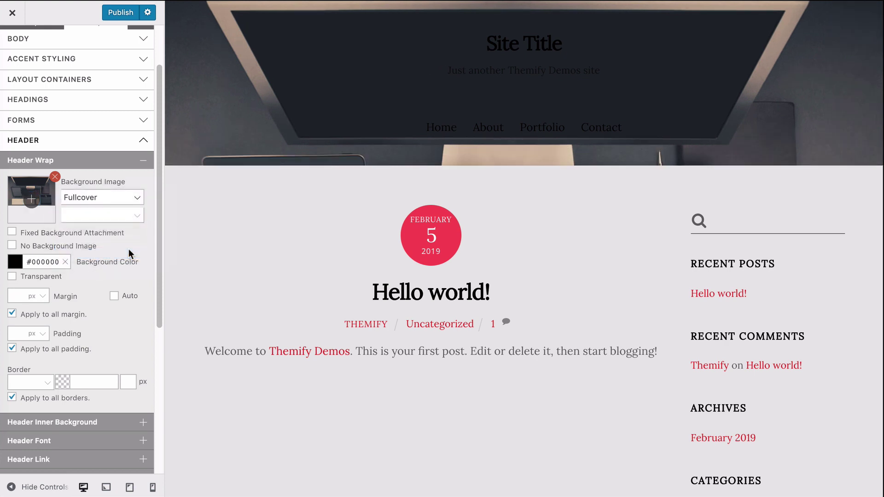
left_click(146, 162)
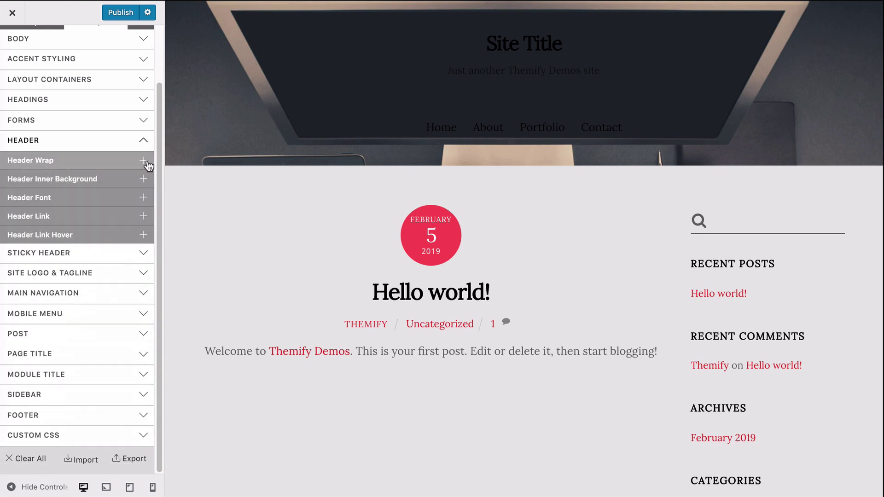
Set the Header Font color to white (#ffffff) and collapse the Header Font options
left_click(144, 198)
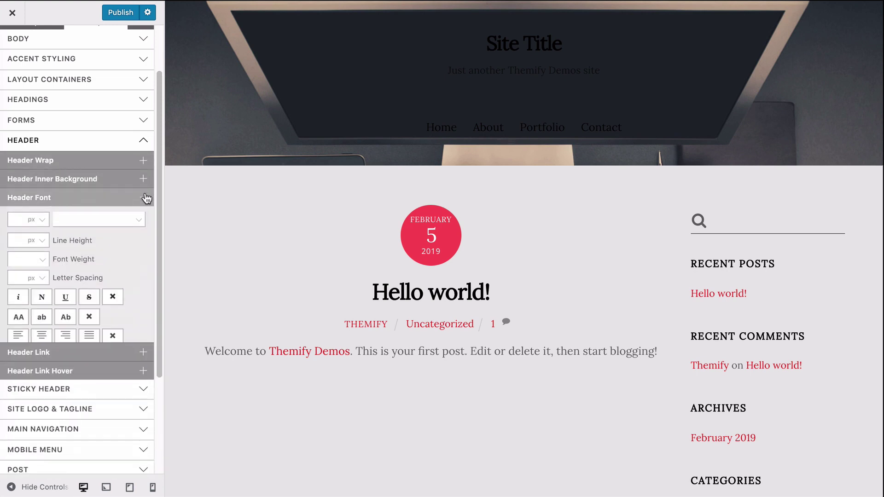
left_click(19, 356)
left_click_drag(30, 331, 8, 291)
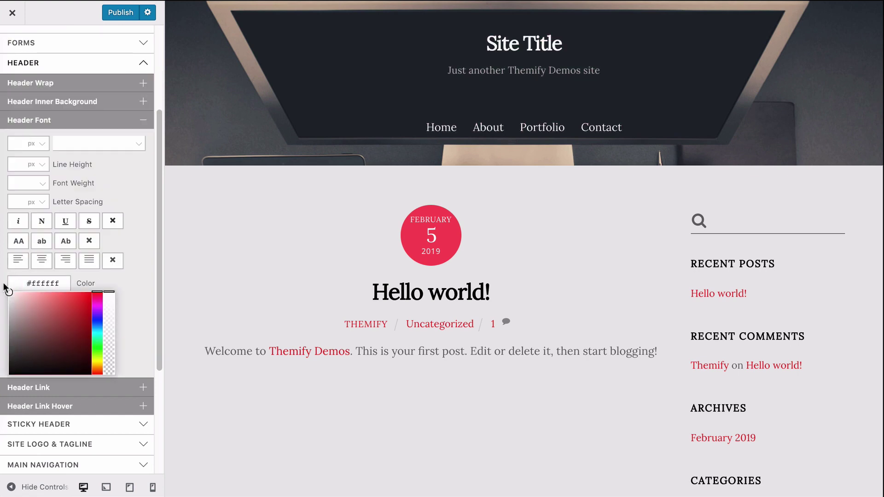
left_click(122, 187)
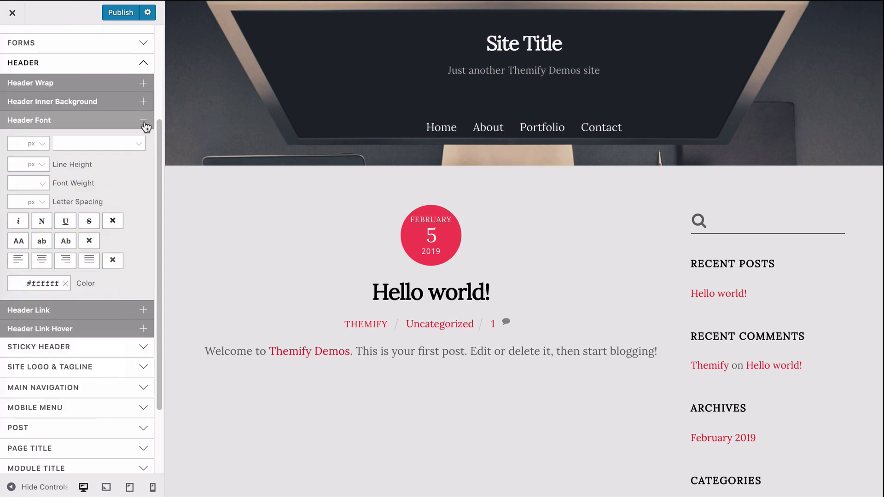
left_click(143, 121)
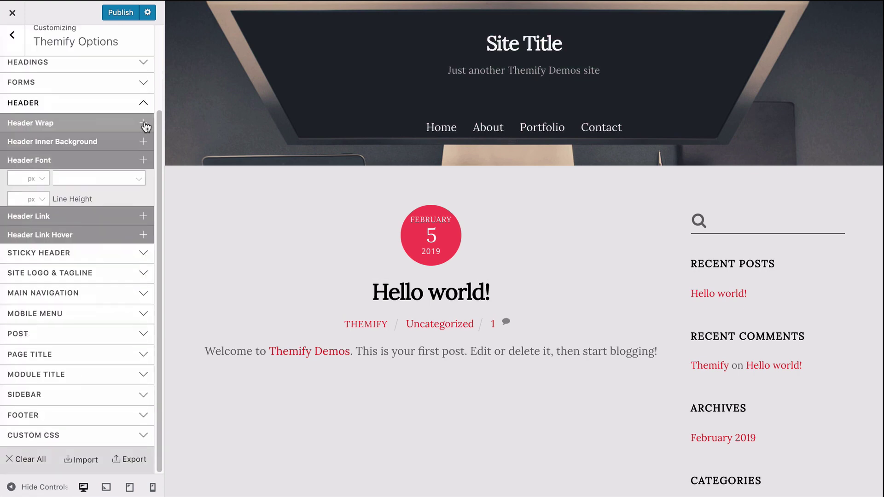
Set the Header Link color to white (#ffffff) and collapse the Header section
left_click(143, 215)
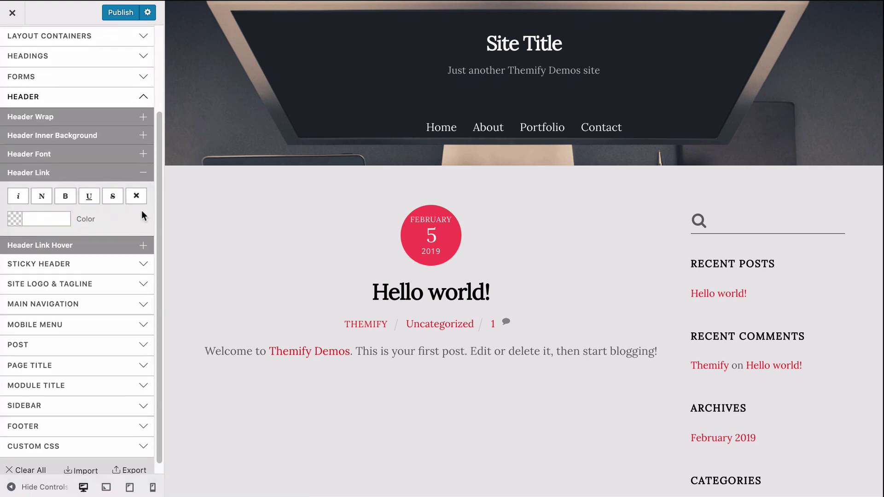
left_click(18, 219)
left_click(9, 151)
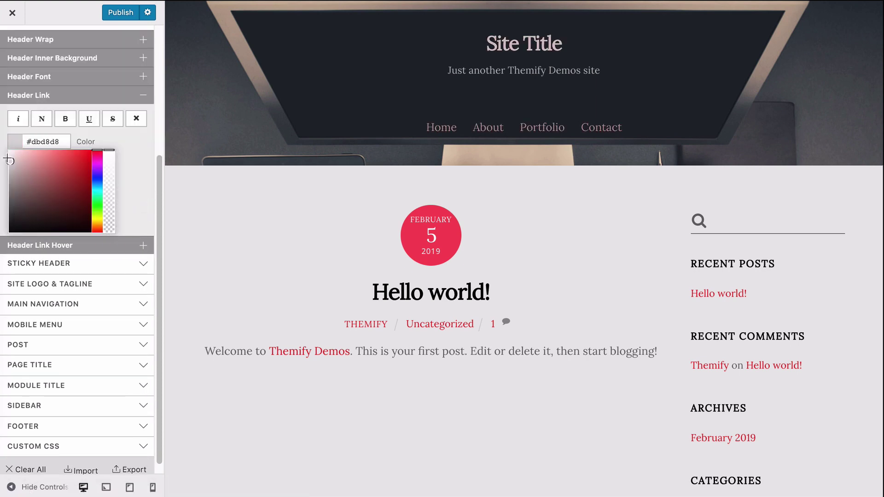
left_click(150, 99)
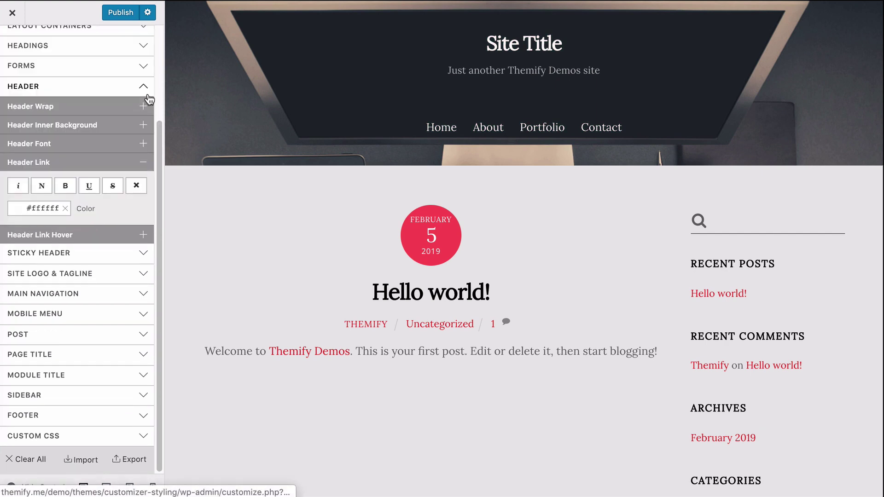
left_click(146, 163)
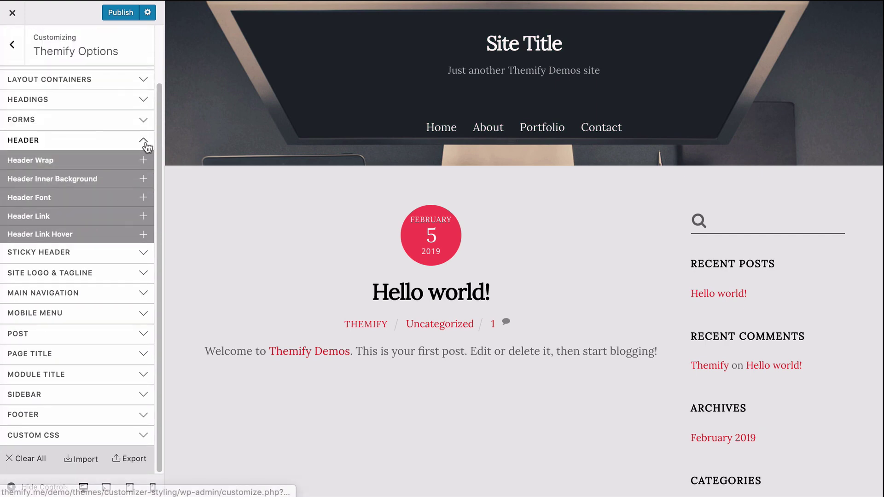
left_click(143, 141)
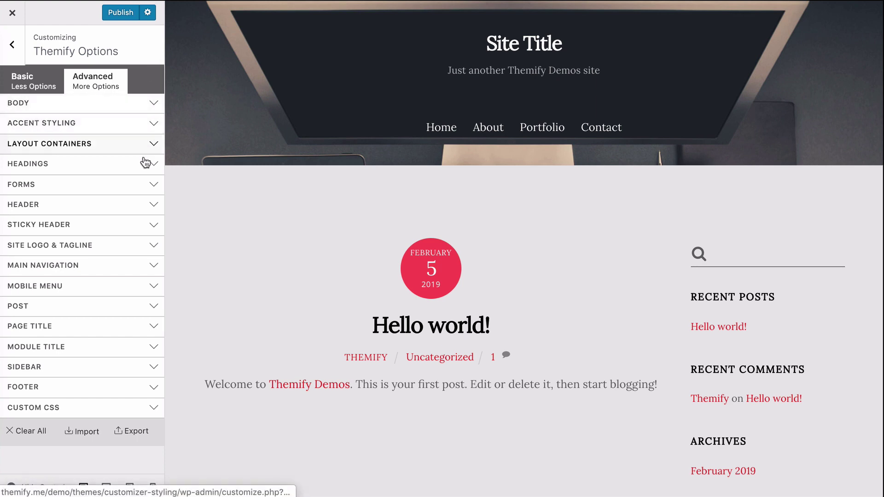
Set the Menu Link margin in the Main Navigation section to 5 px on all sides
left_click(153, 267)
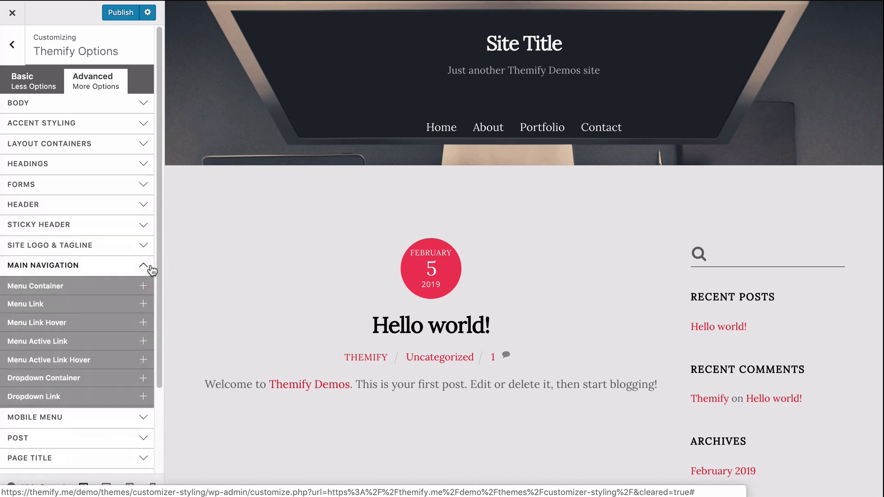
scroll(152, 270, "down", 3)
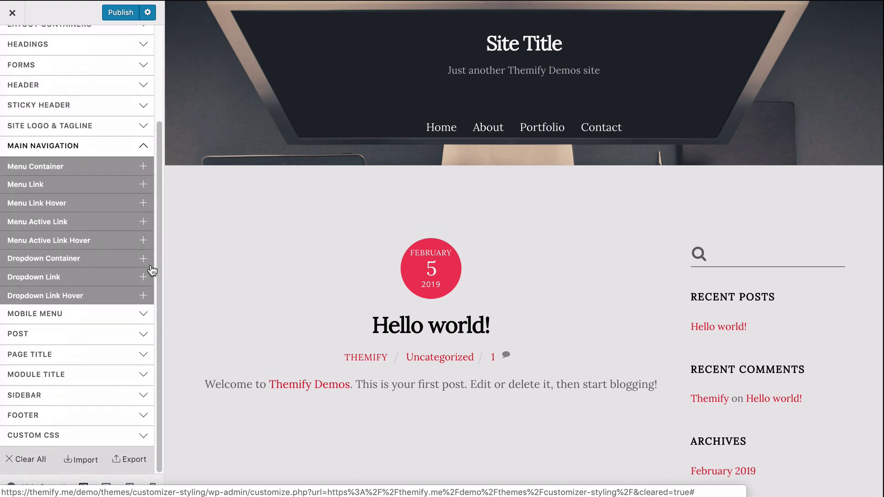
left_click(141, 185)
scroll(141, 187, "down", 3)
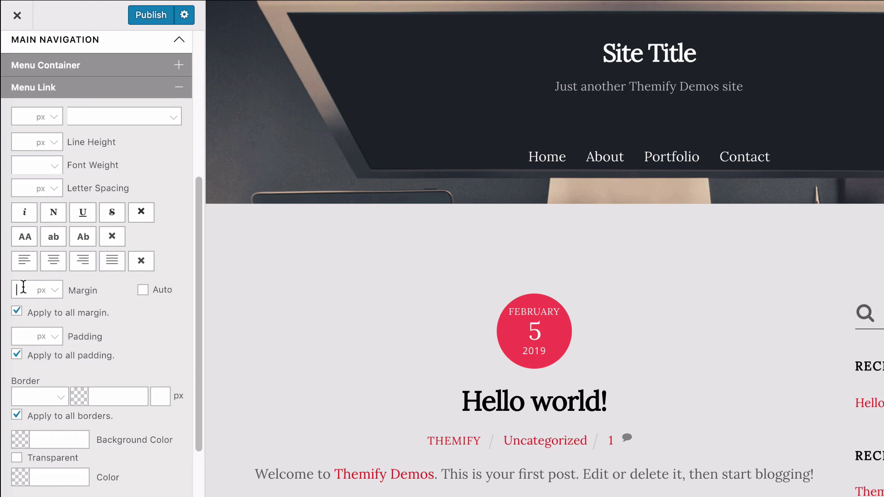
type("5")
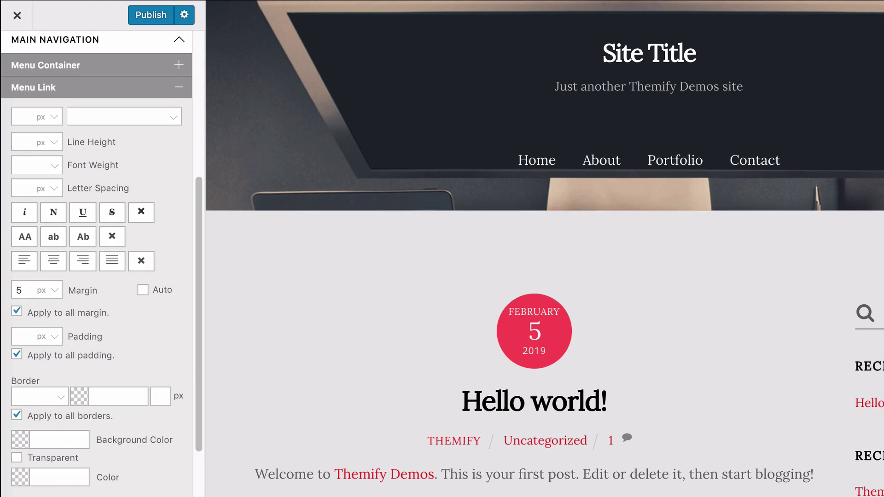
Give the Menu Link separate paddings: 5 px for the top and bottom, 20 px for the right and left
left_click(17, 354)
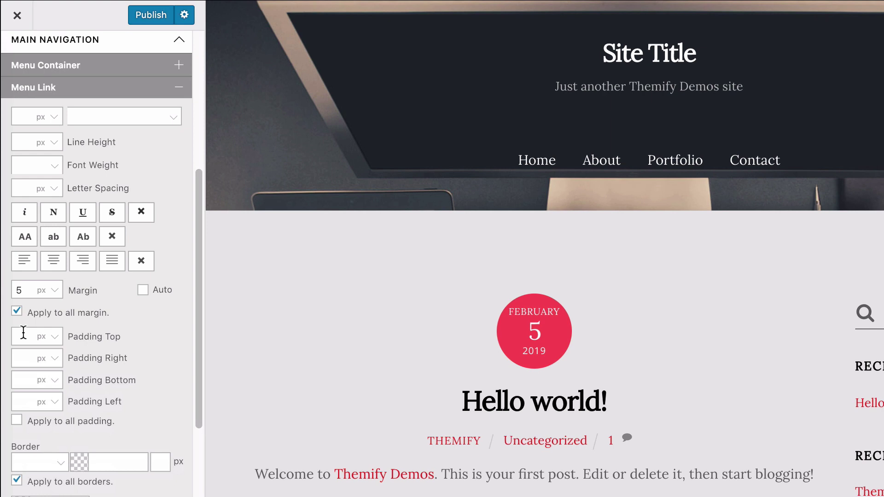
type("5")
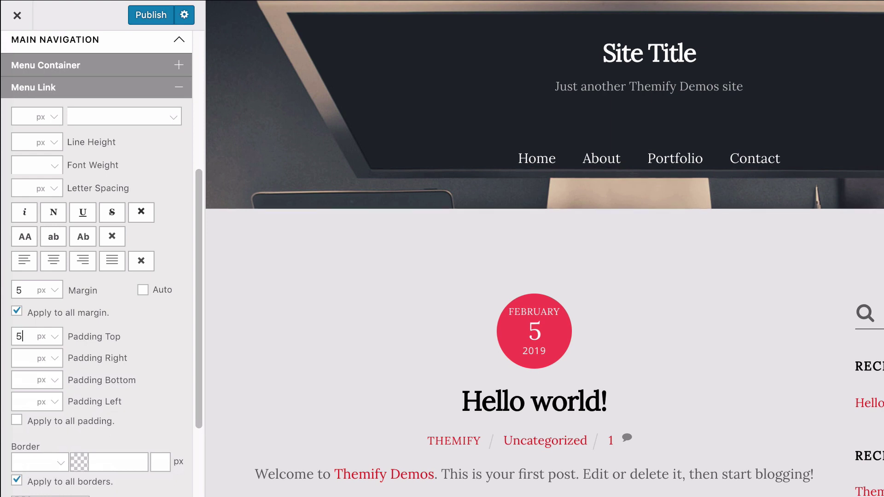
type("5")
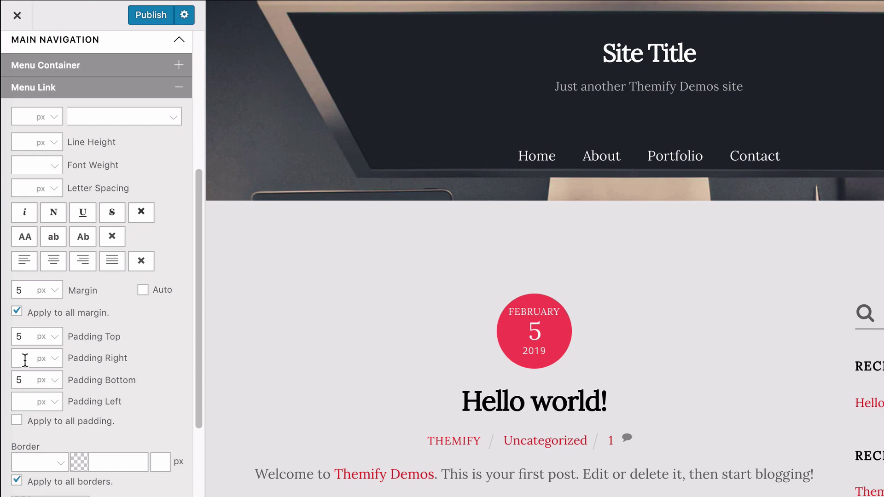
type("20")
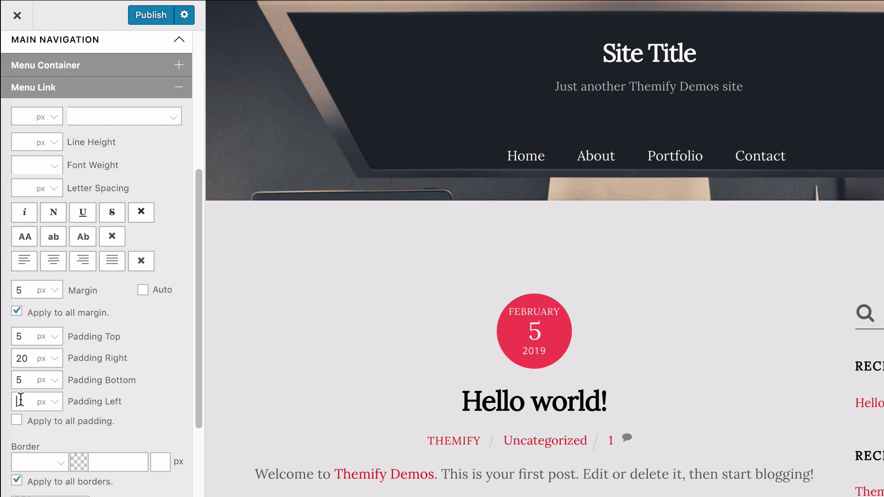
type("20")
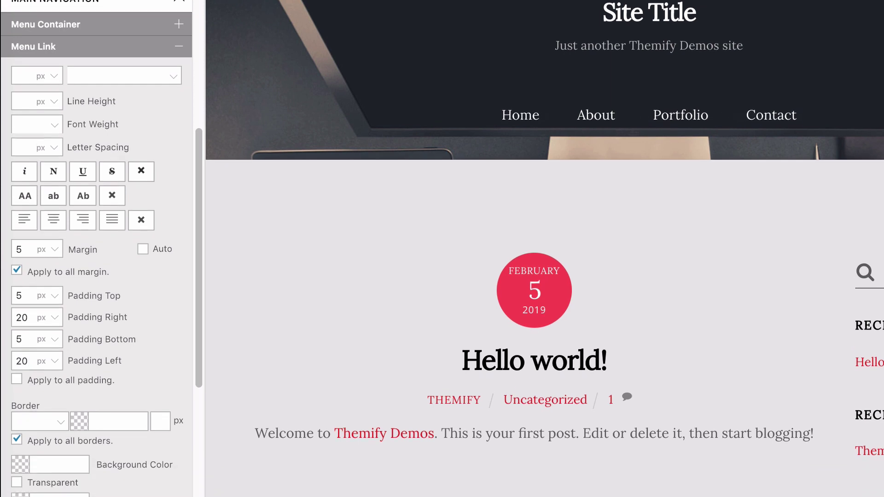
Set the Menu Link background color to white (#ffffff)
left_click(26, 430)
scroll(26, 429, "down", 3)
left_click(59, 348)
left_click_drag(59, 348, 26, 291)
left_click(165, 303)
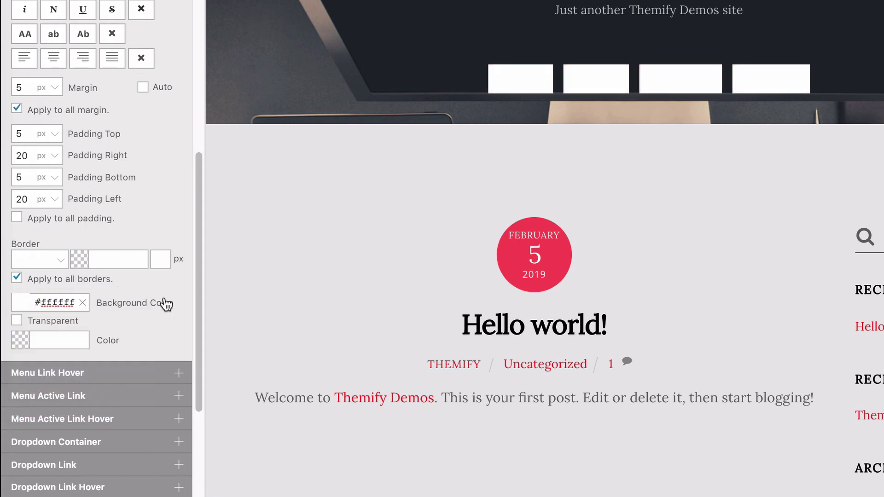
Set the Menu Link text color to black (#000000) and collapse the Menu Link options
left_click(20, 340)
scroll(20, 340, "down", 2)
left_click_drag(44, 302, 11, 358)
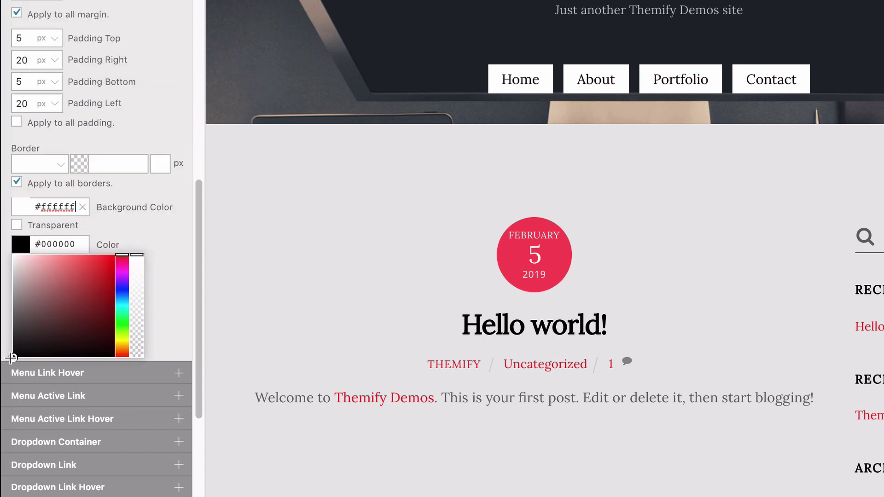
left_click(166, 256)
scroll(167, 257, "up", 5)
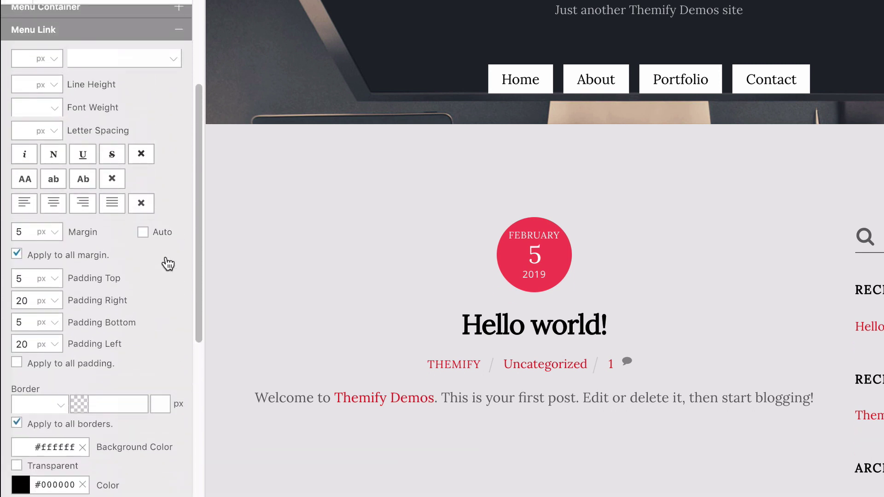
left_click(178, 32)
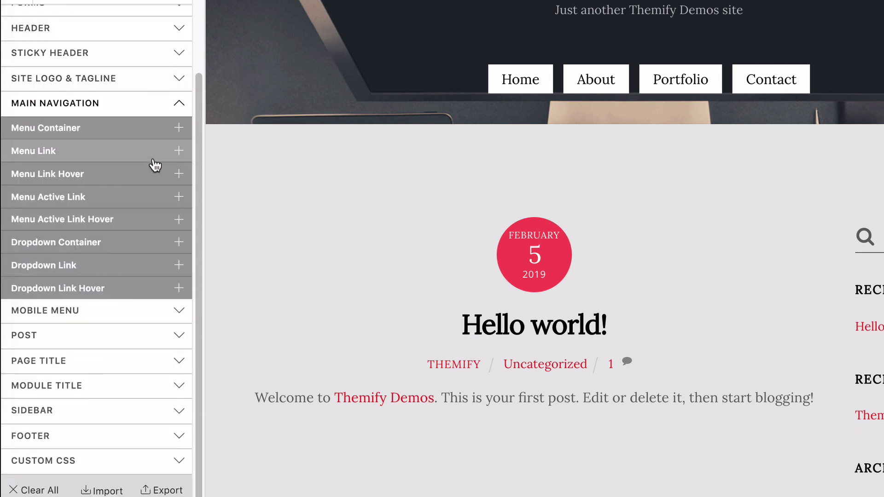
Set the Menu Link Hover background color to purple (#a107a6)
left_click(178, 175)
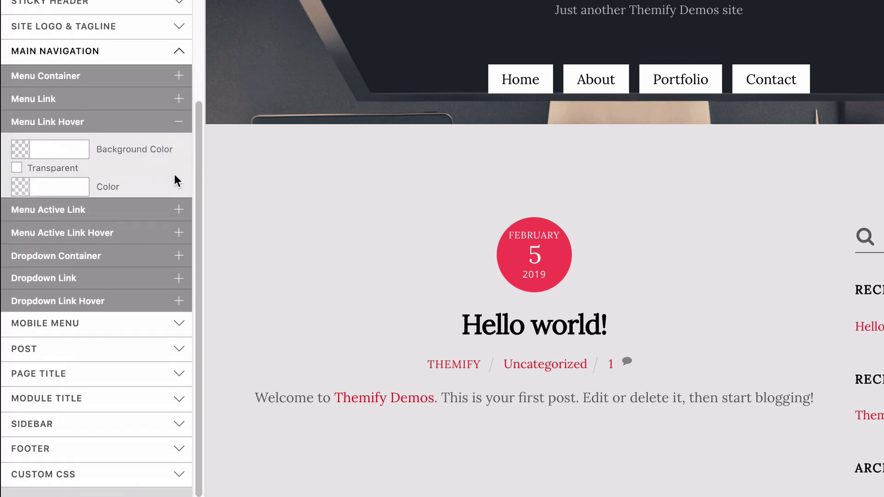
left_click(24, 150)
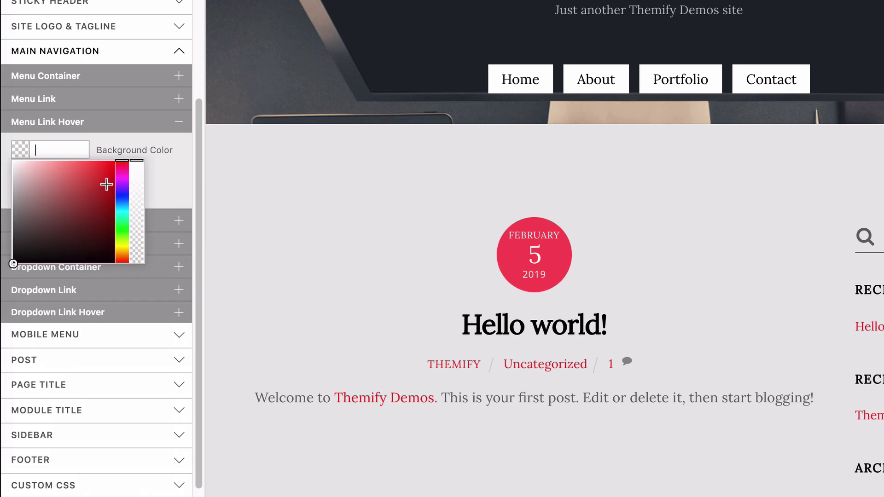
left_click(122, 178)
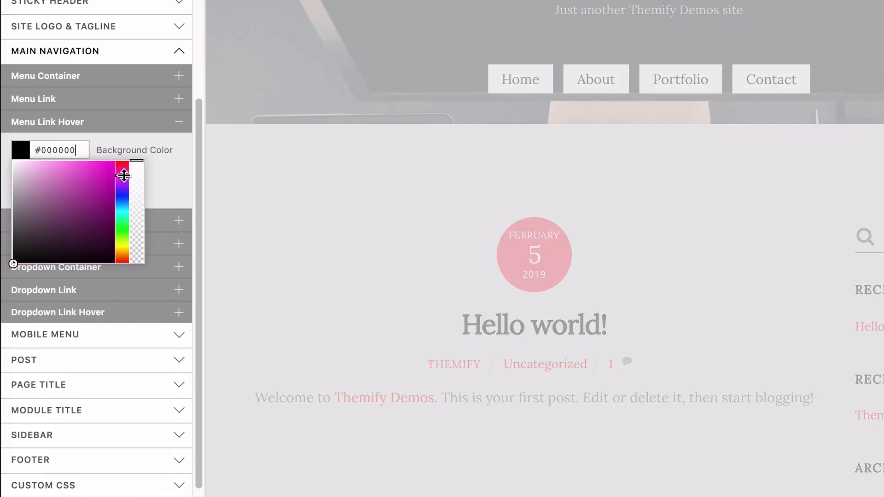
left_click(110, 196)
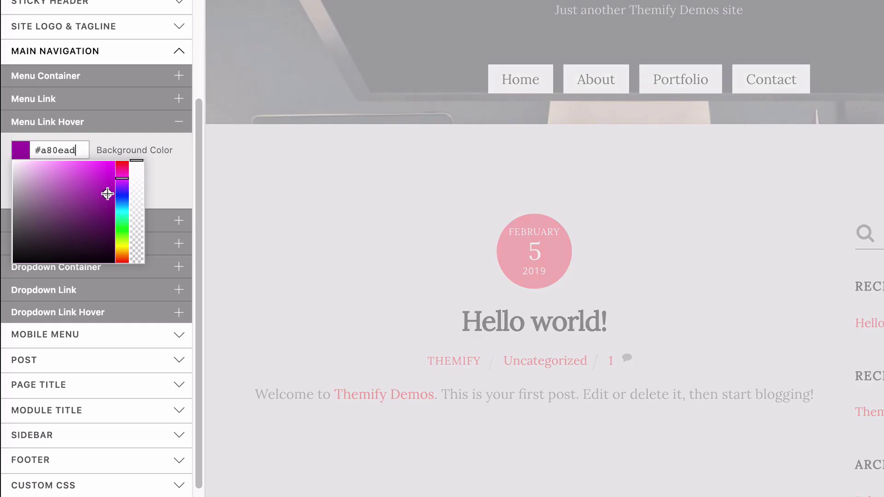
left_click(168, 156)
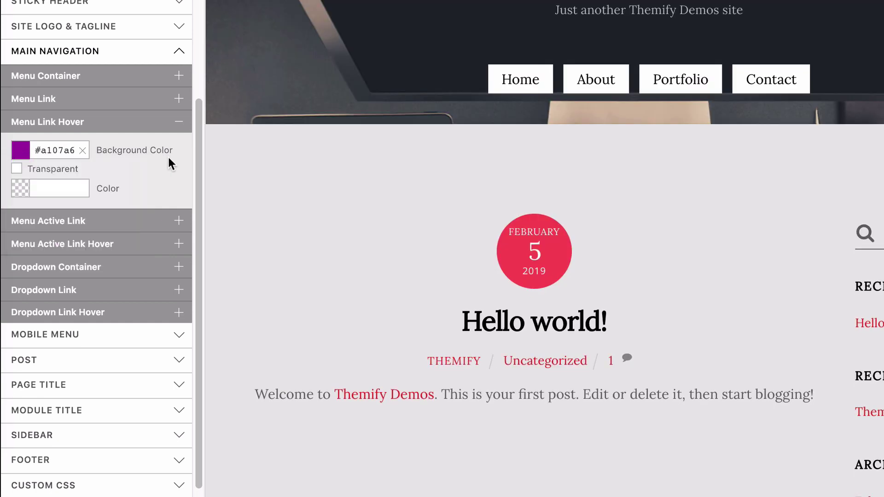
Set the Menu Link Hover text color to white (#ffffff)
left_click(24, 188)
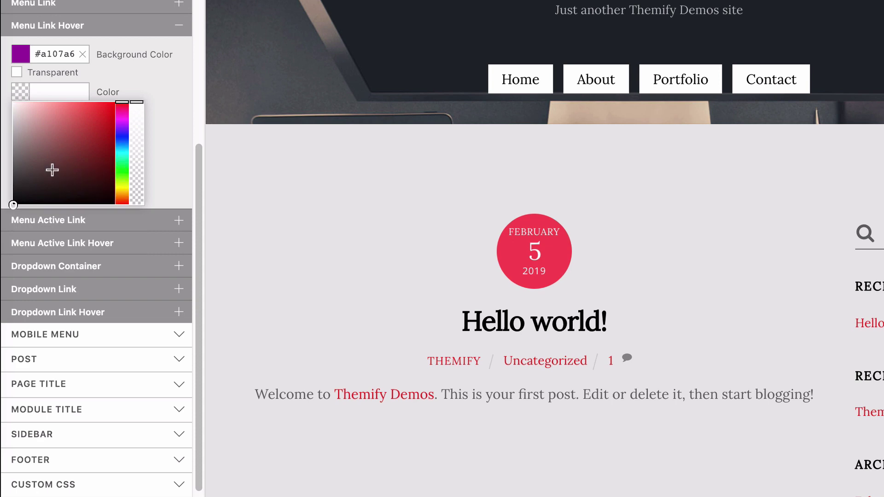
left_click_drag(52, 170, 11, 100)
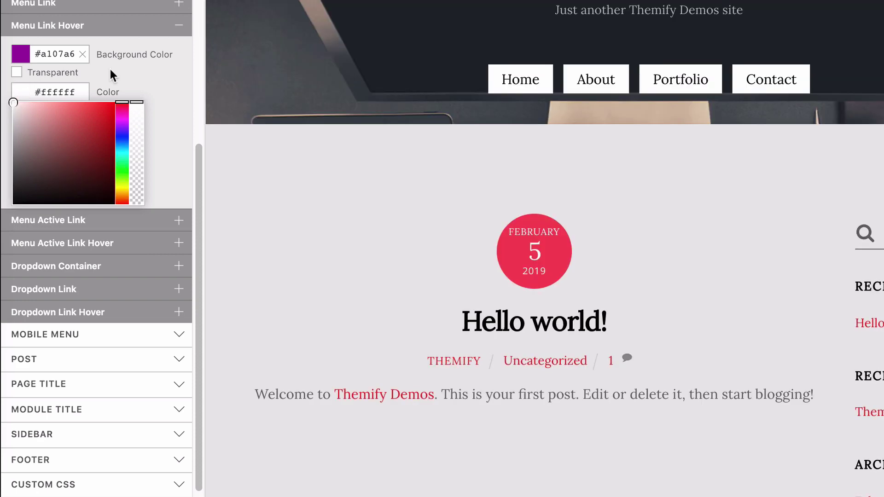
left_click(92, 74)
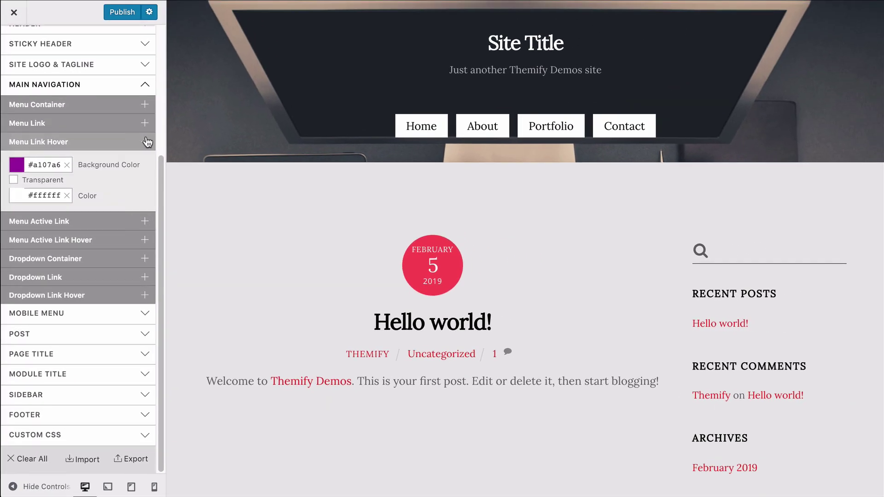
Collapse the Menu Link Hover and Main Navigation options and expand the Mobile Menu Panel settings
left_click(170, 110)
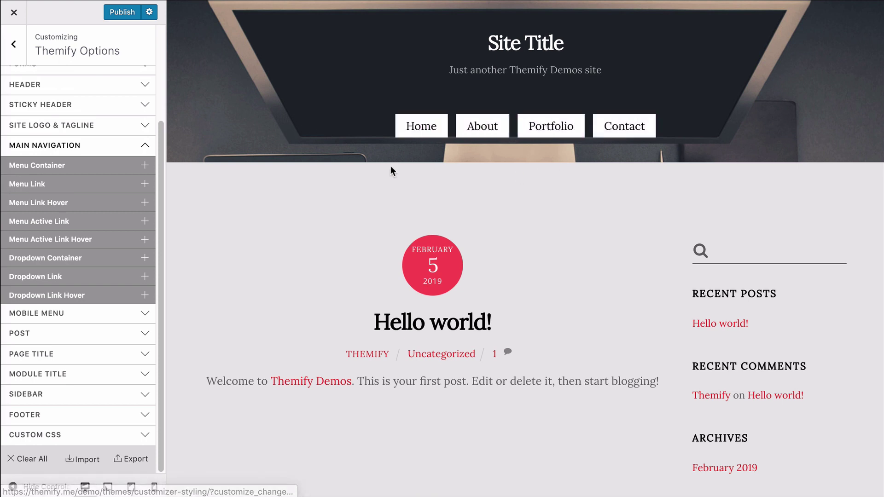
left_click(145, 145)
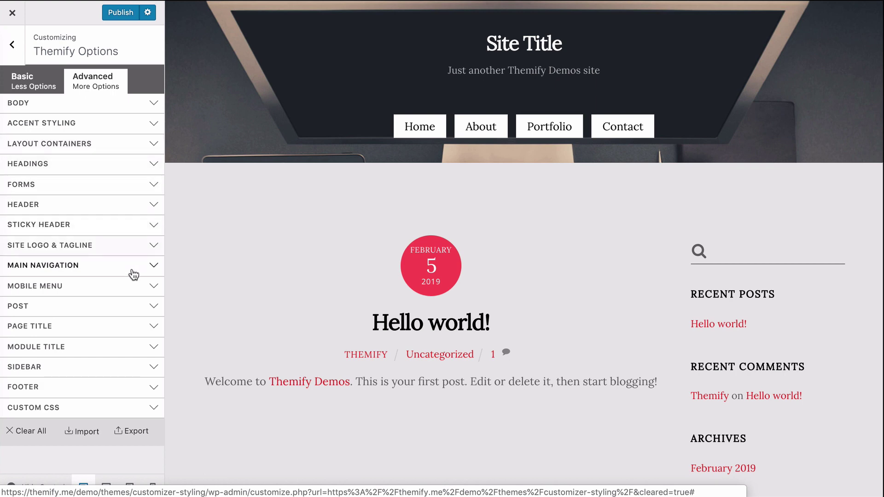
left_click(132, 286)
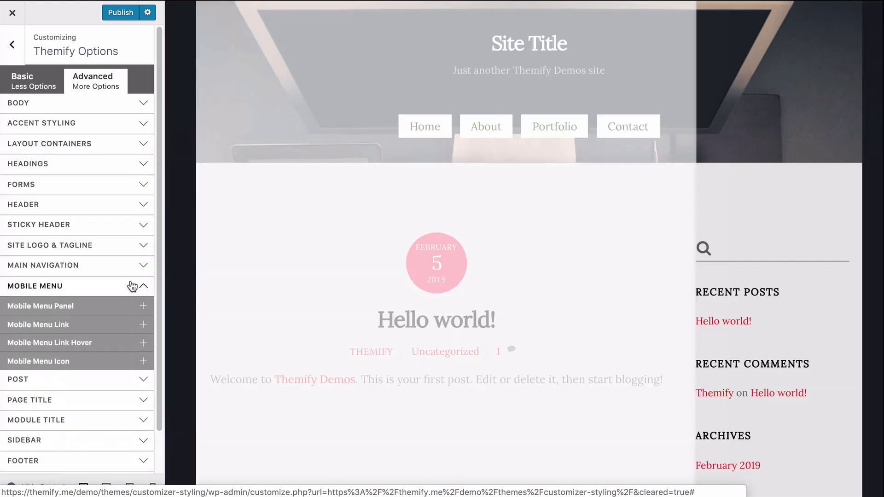
scroll(132, 286, "down", 2)
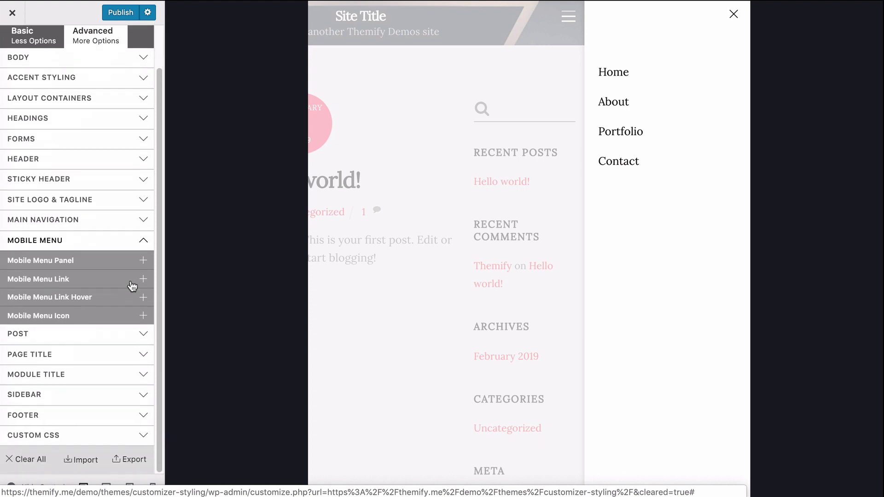
left_click(144, 261)
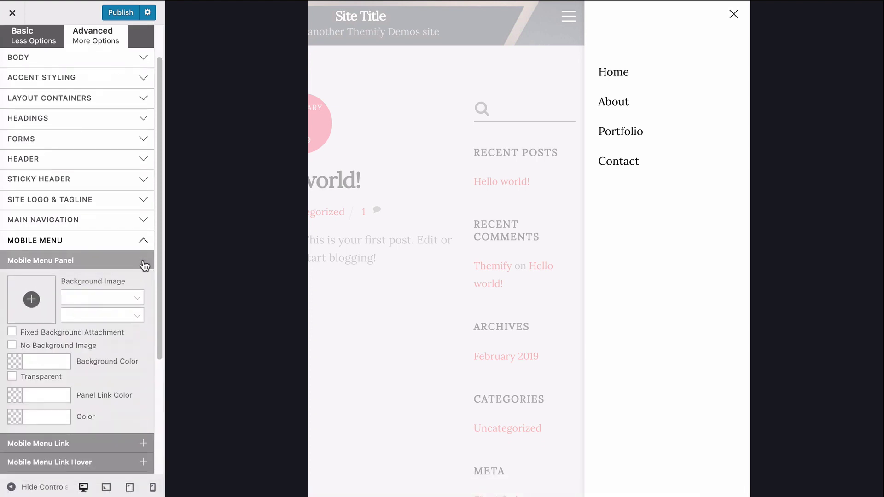
scroll(145, 264, "down", 2)
scroll(145, 265, "down", 5)
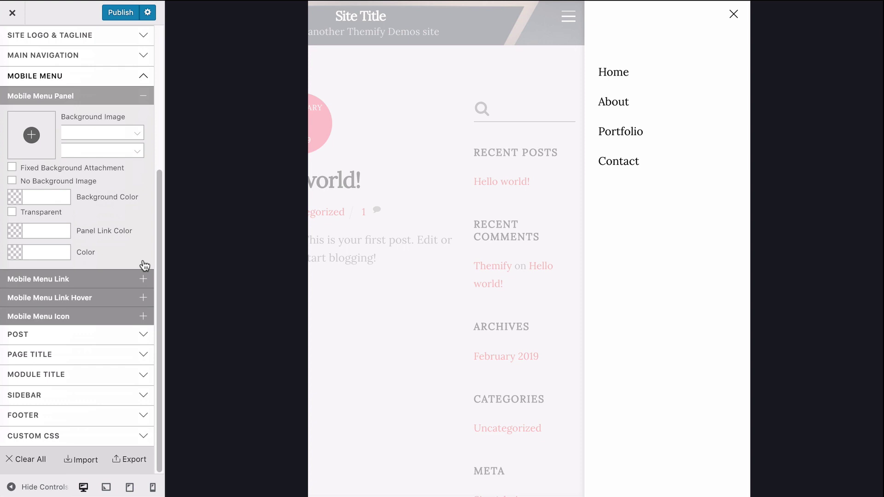
Set the Mobile Menu Panel background color to purple (#852ed1)
left_click(15, 196)
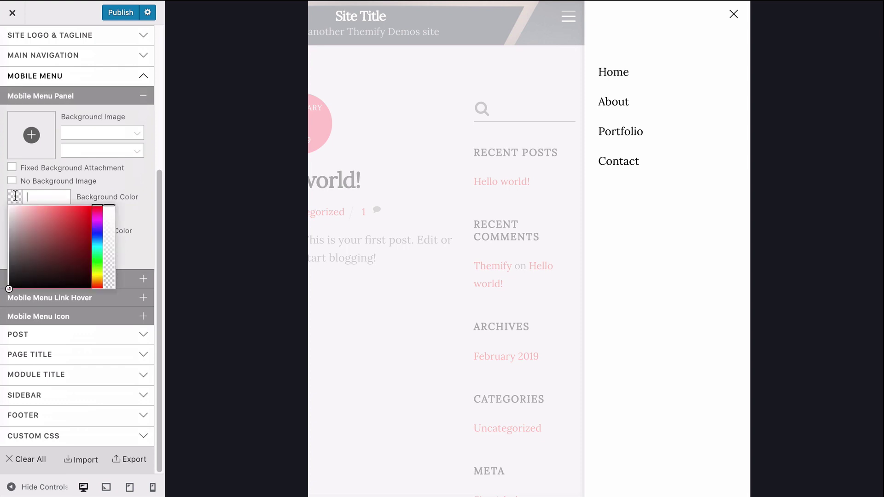
left_click(98, 225)
left_click(64, 217)
left_click(73, 220)
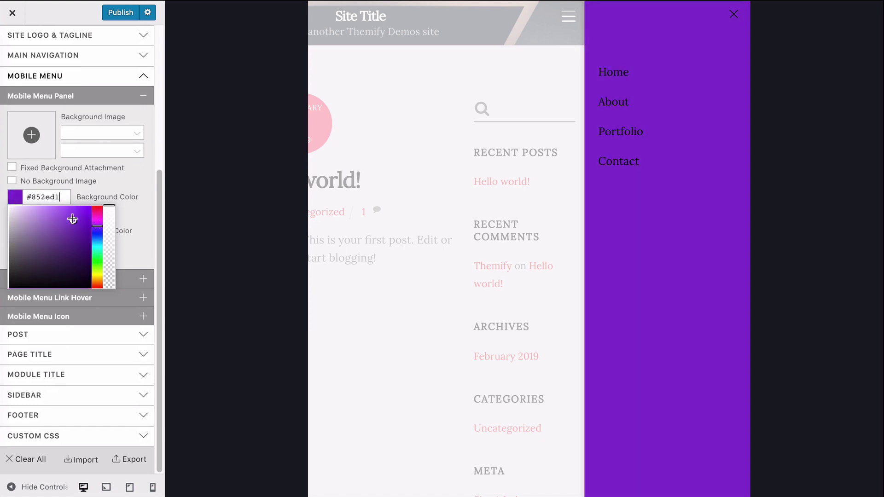
left_click(136, 207)
Set the Mobile Menu Link color to white (#ffffff)
left_click(140, 278)
scroll(140, 278, "down", 2)
scroll(140, 278, "down", 1)
left_click(16, 326)
left_click(8, 260)
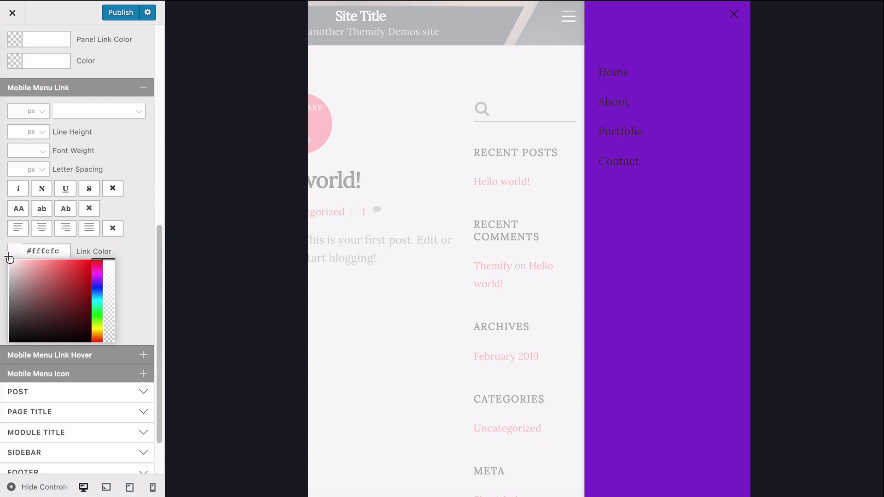
left_click(150, 329)
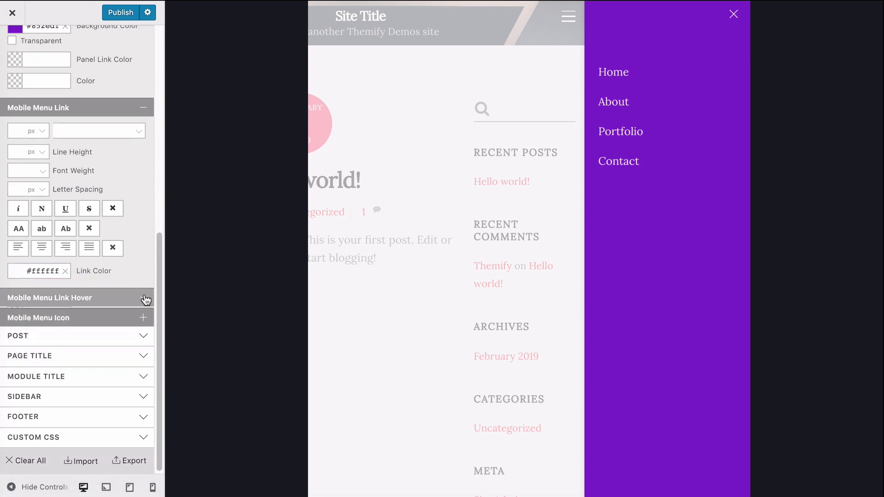
Set the Mobile Menu Link Hover text color to yellow (#eaff00)
left_click(144, 300)
left_click(16, 351)
left_click(96, 349)
left_click(84, 329)
left_click_drag(83, 330, 94, 268)
left_click(124, 268)
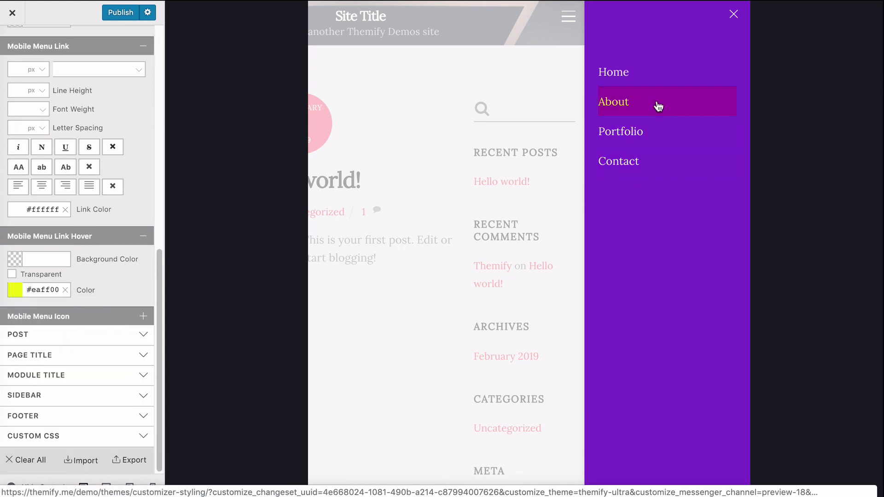
Collapse the Mobile Menu Link Hover, Link and Panel settings and the whole Mobile Menu group
left_click(144, 242)
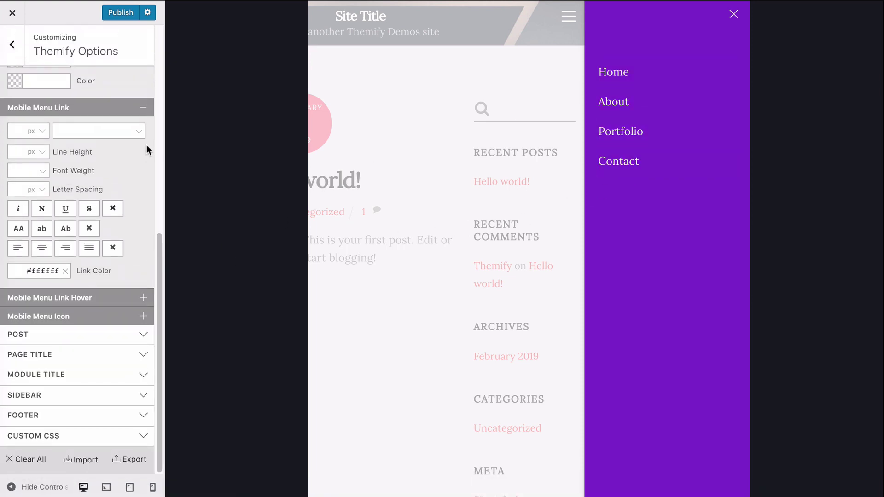
left_click(147, 111)
left_click(143, 96)
left_click(143, 239)
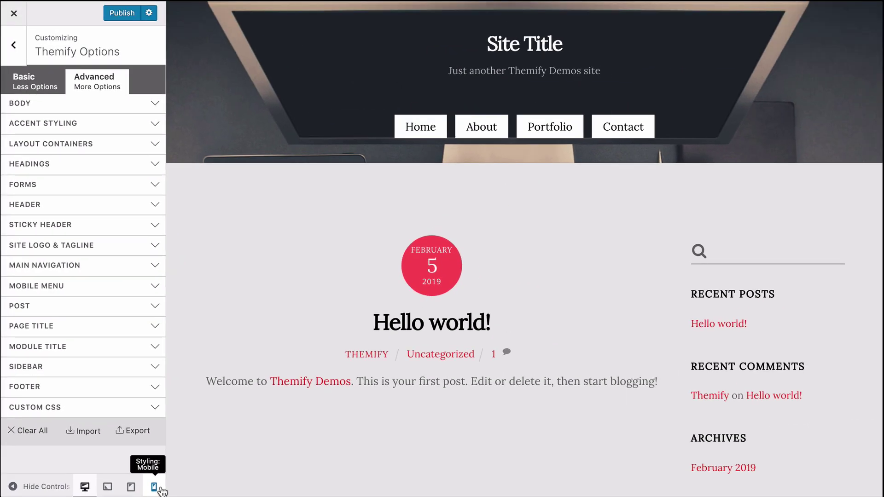
Switch to the mobile styling view and set its Body Background color to white (#ffffff)
left_click(242, 484)
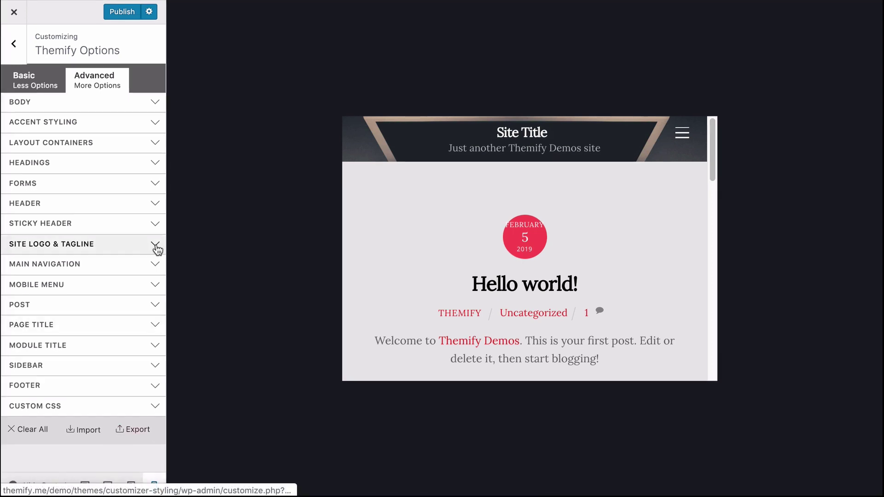
left_click(156, 107)
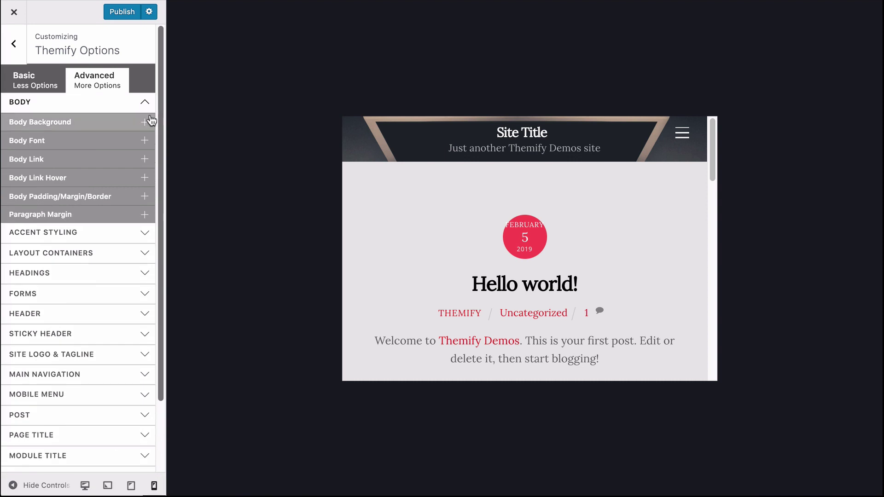
left_click(145, 120)
left_click(14, 226)
left_click_drag(11, 171, 6, 152)
left_click(136, 158)
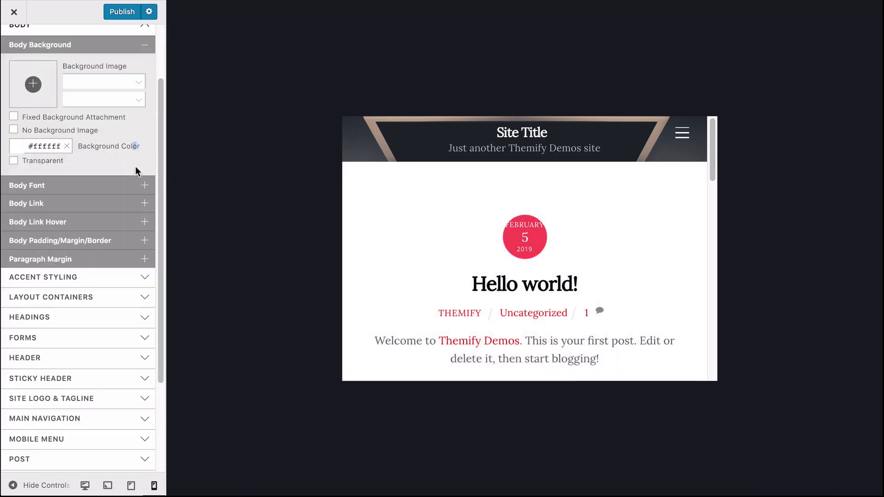
Set the Body Font size to 16 px for mobile and collapse the Body Font options
left_click(143, 185)
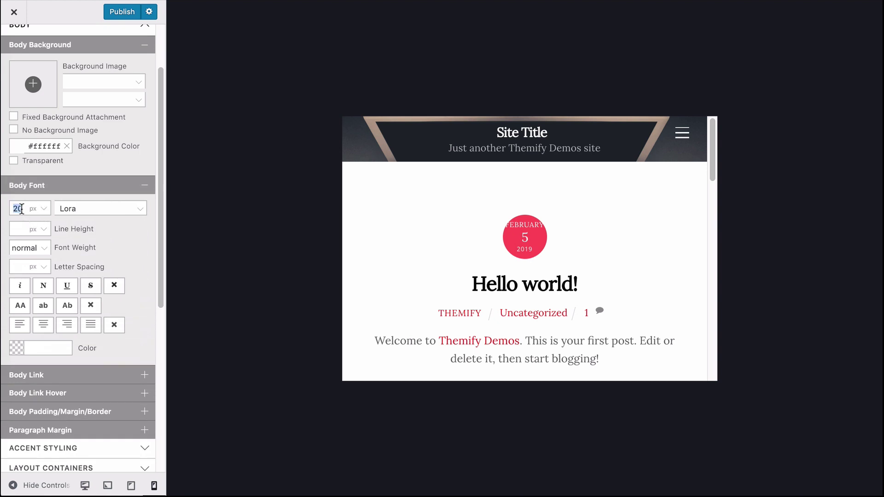
type("16")
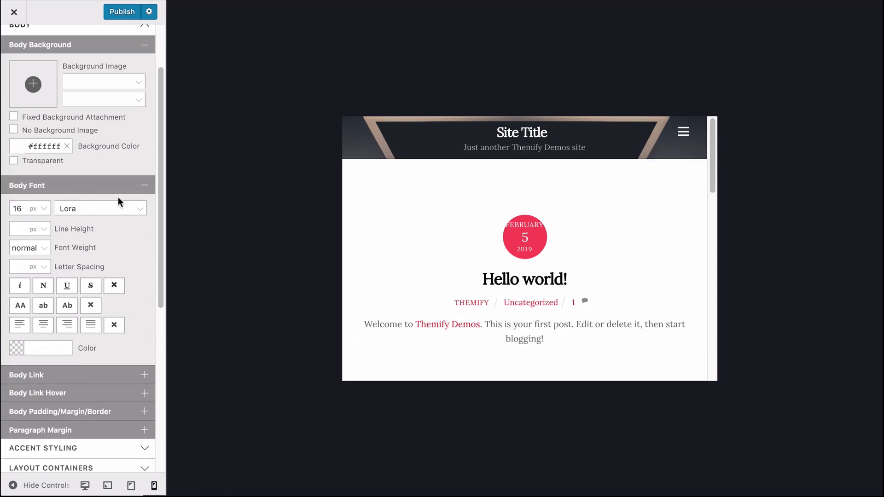
left_click(147, 185)
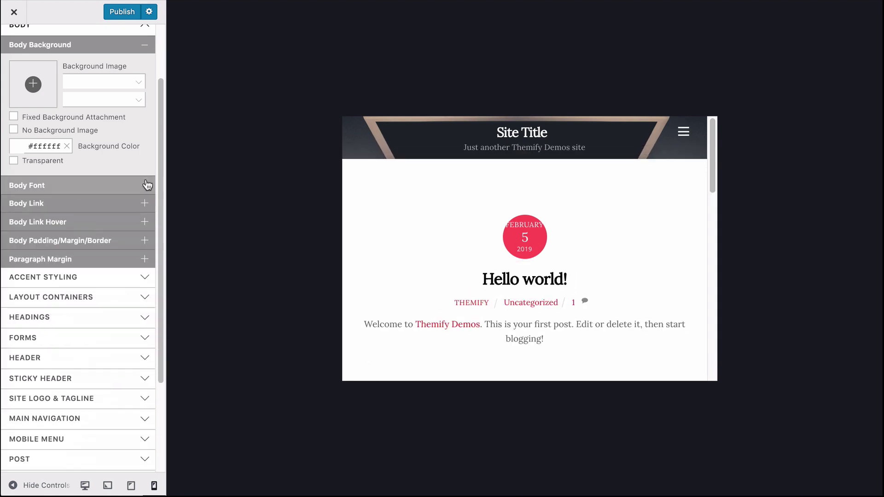
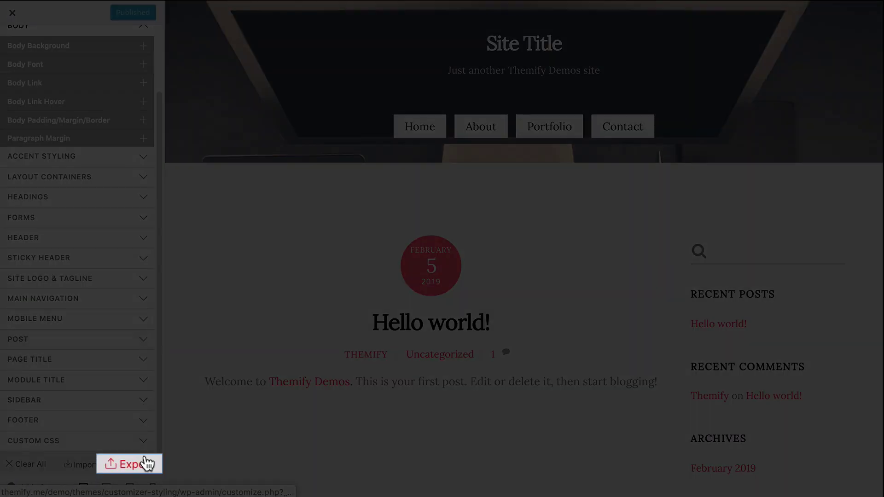
Export the customizer settings as a Zip archive into the Themify folder and dismiss the download notice
left_click(147, 464)
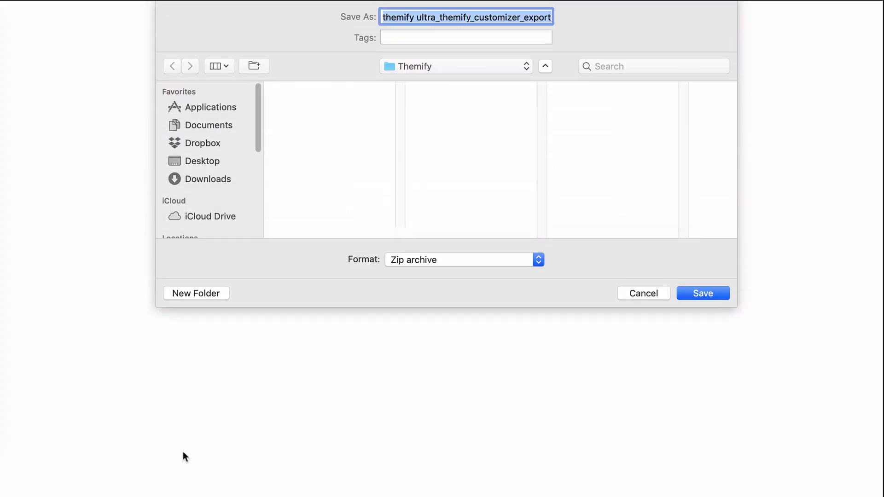
left_click(703, 294)
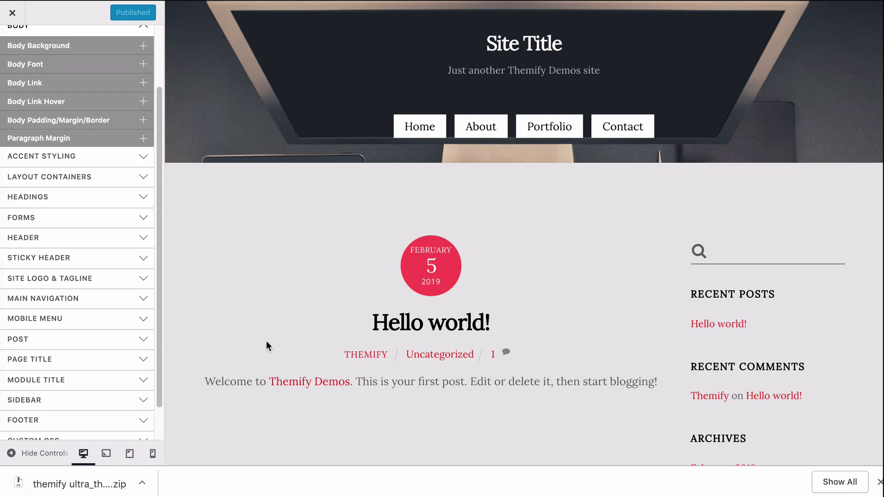
left_click(879, 482)
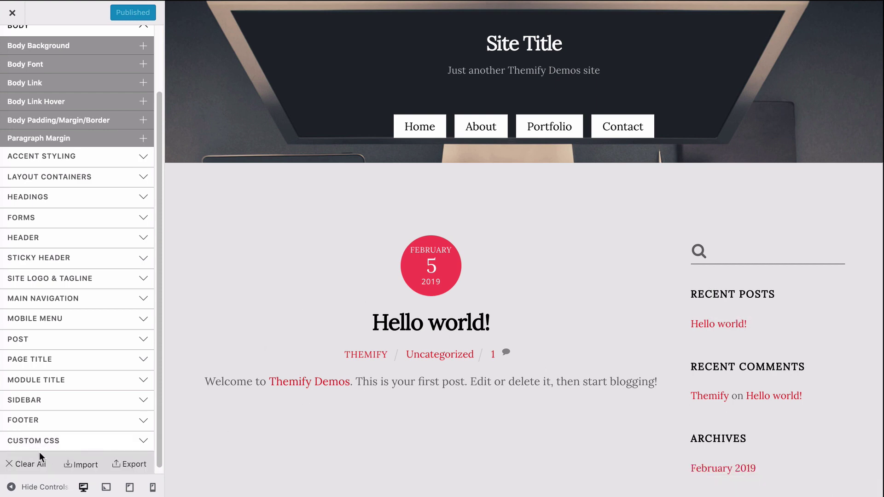
Clear all the Themify customizer settings and confirm the reset
left_click(30, 465)
left_click(547, 77)
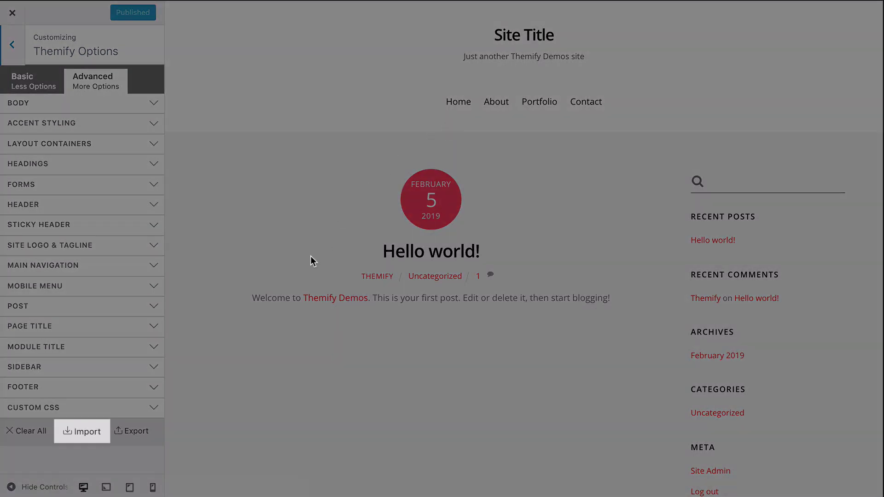
Import the exported customizer zip from the Themify folder, overwriting all settings, and close the customizer
left_click(88, 432)
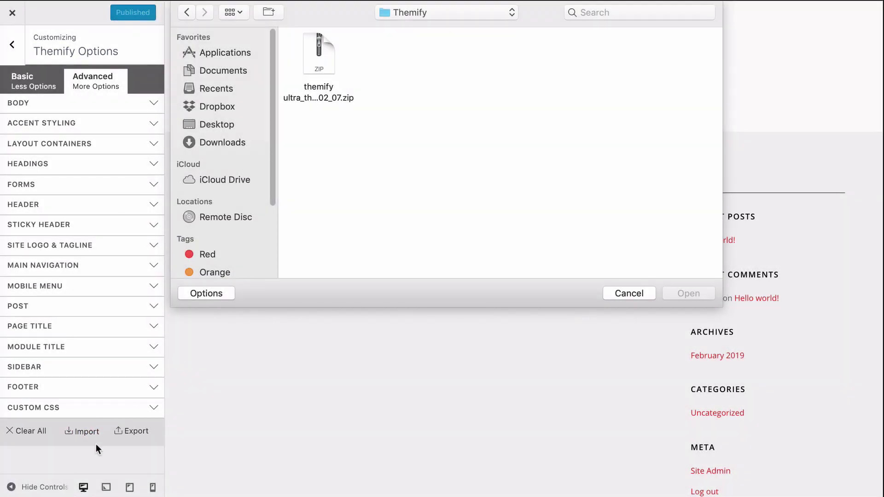
left_click(335, 90)
left_click(676, 291)
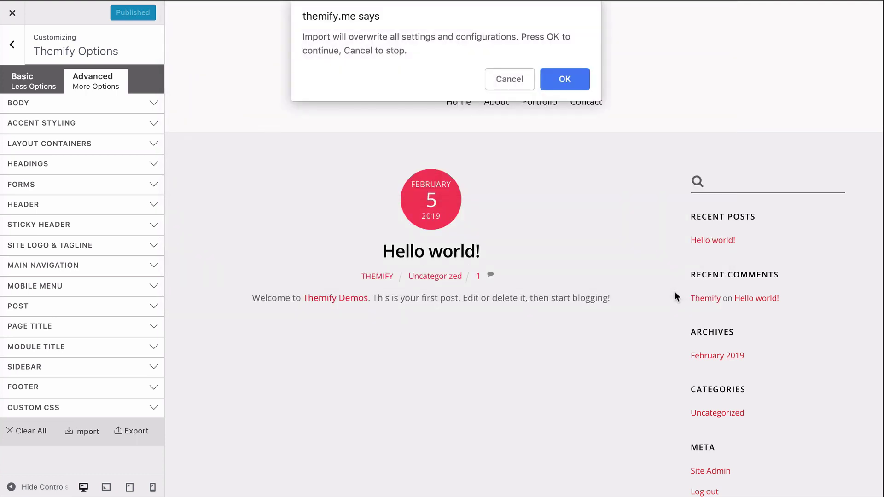
left_click(555, 76)
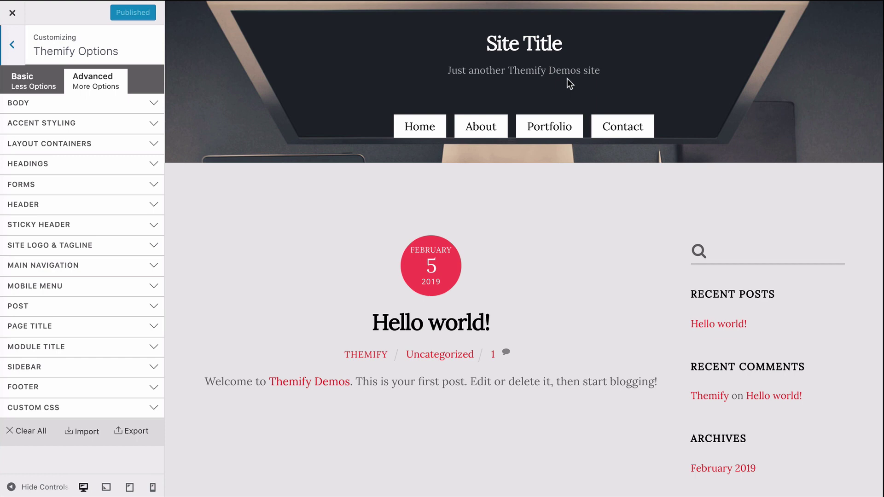
left_click(14, 15)
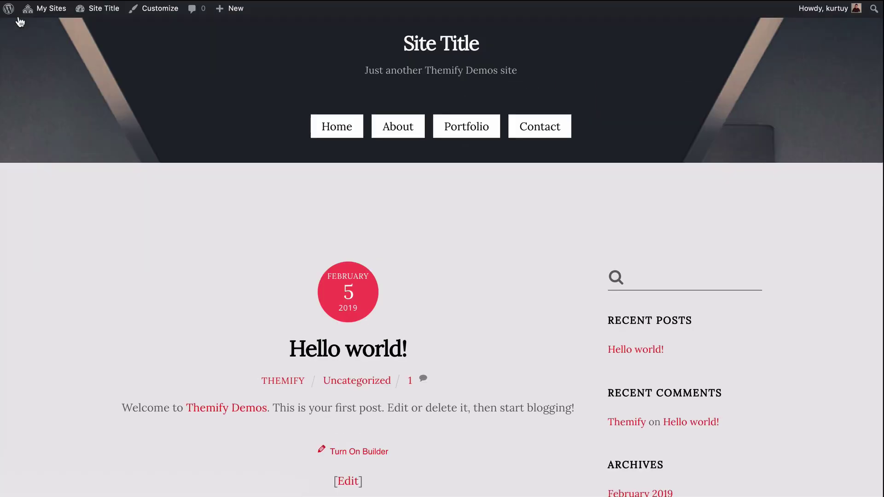